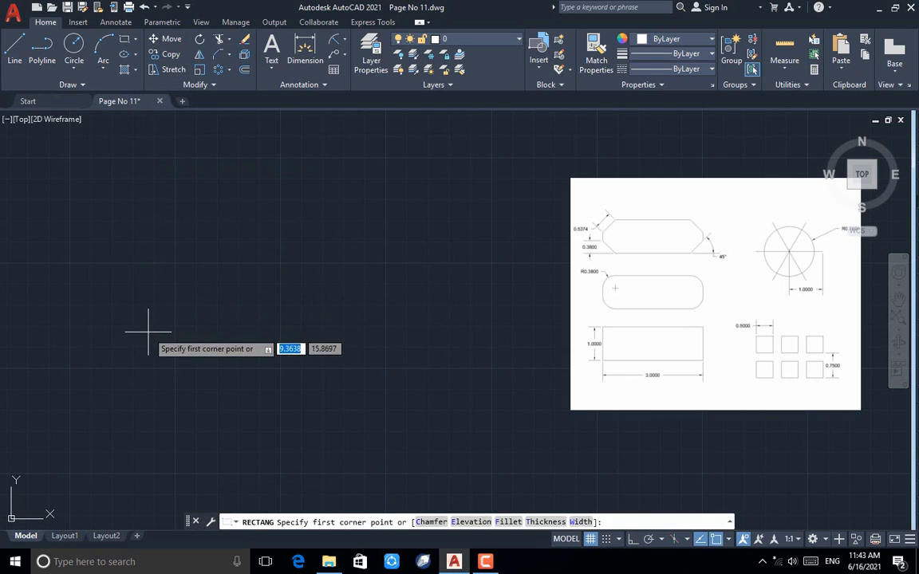
Draw a rectangle 3 units wide and 1 unit high in the empty area beside the reference image
click(148, 332)
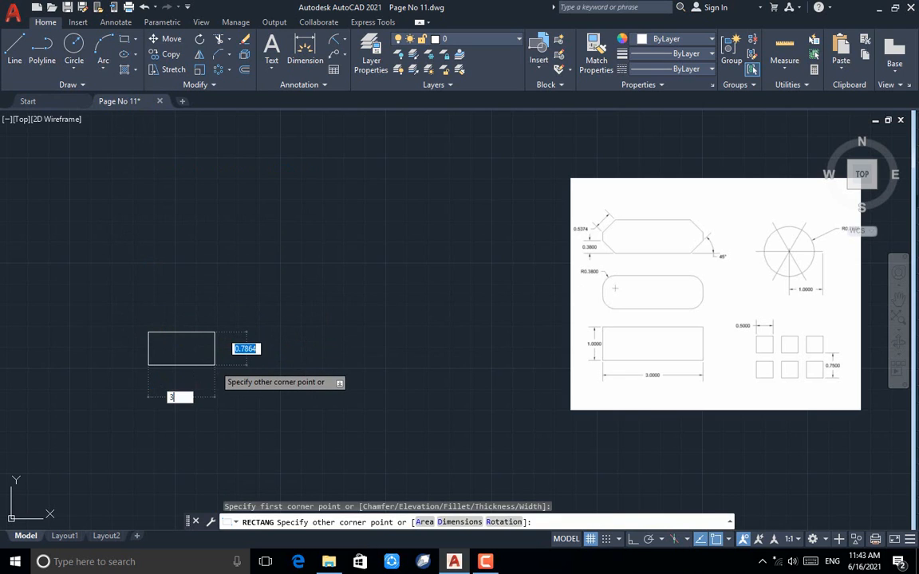
key(Tab)
key(Return)
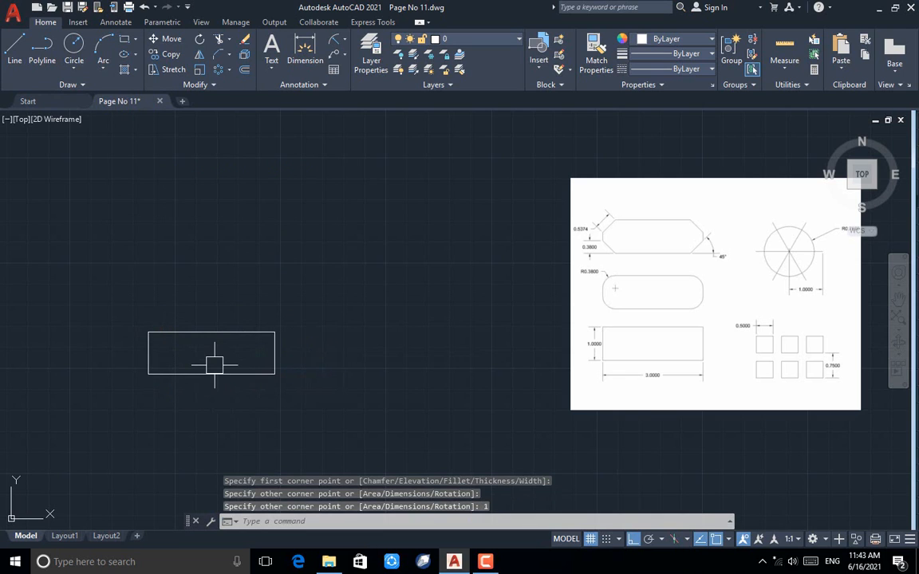
Copy the rectangle straight up twice from its centre to form a spaced column, with the top copy about 3.55 units above the original
drag(300, 312, 238, 369)
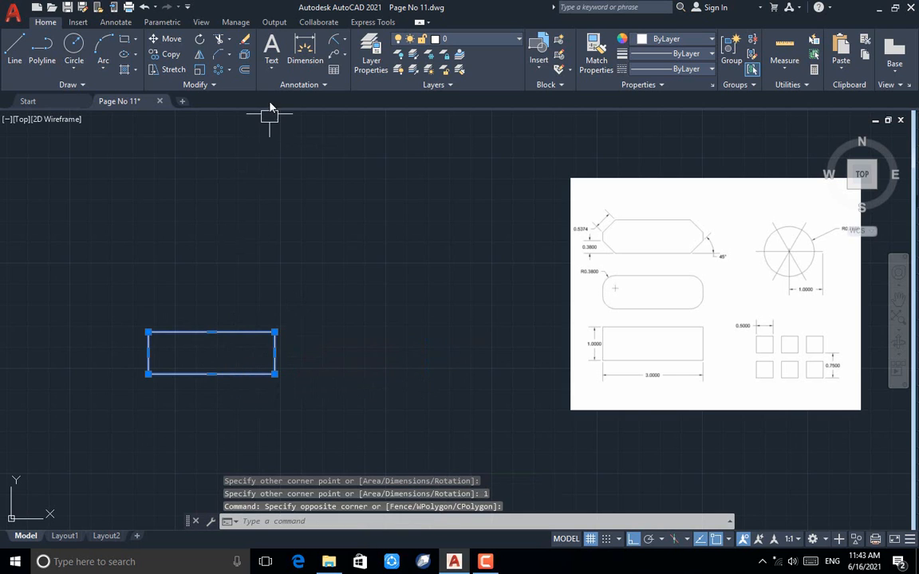
click(170, 55)
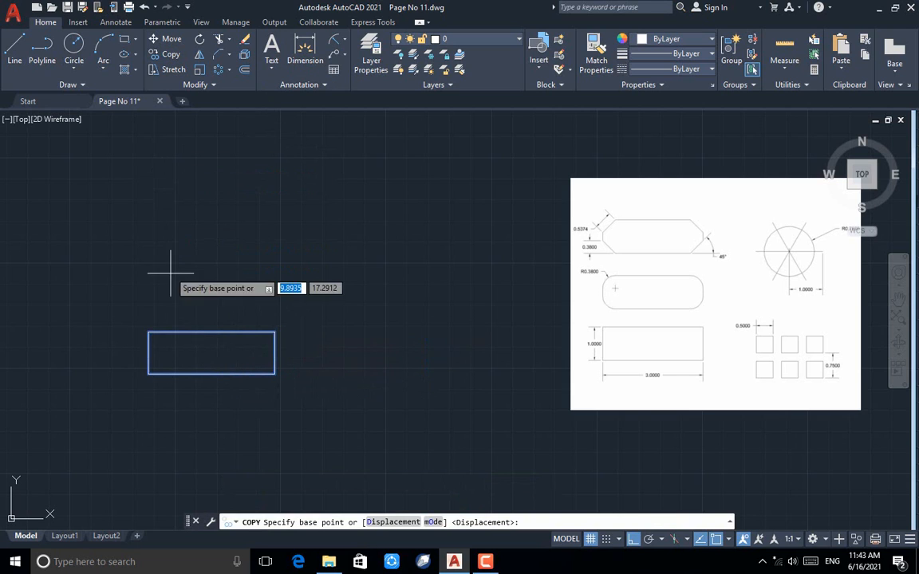
click(211, 353)
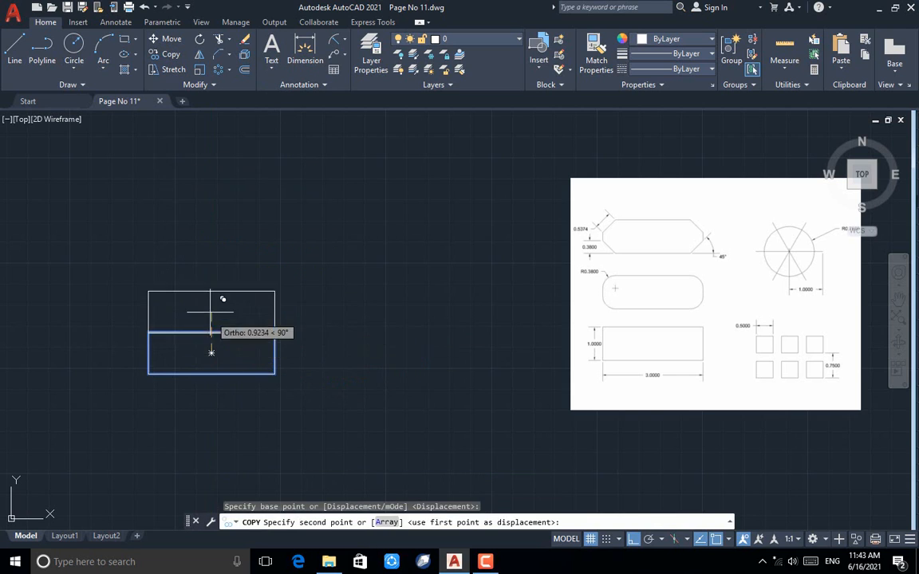
click(214, 280)
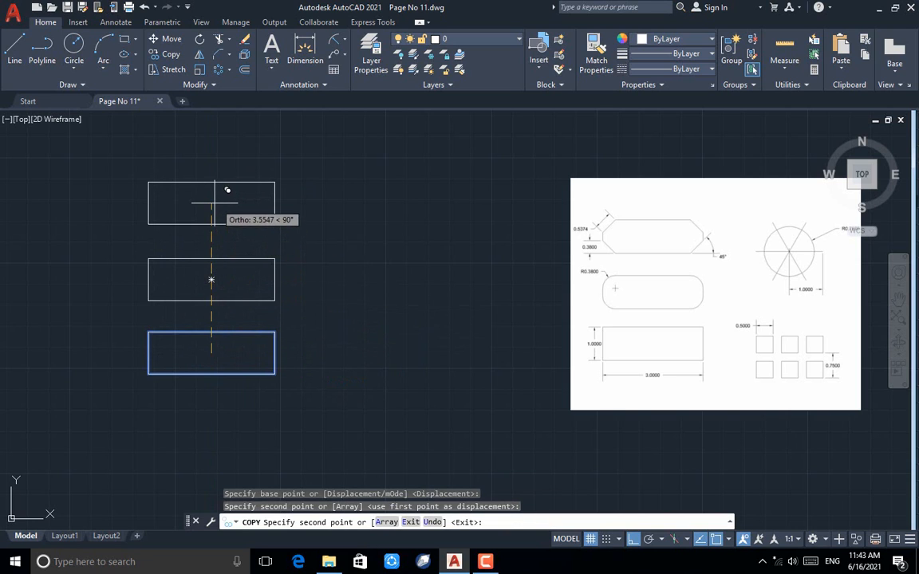
click(214, 204)
key(Escape)
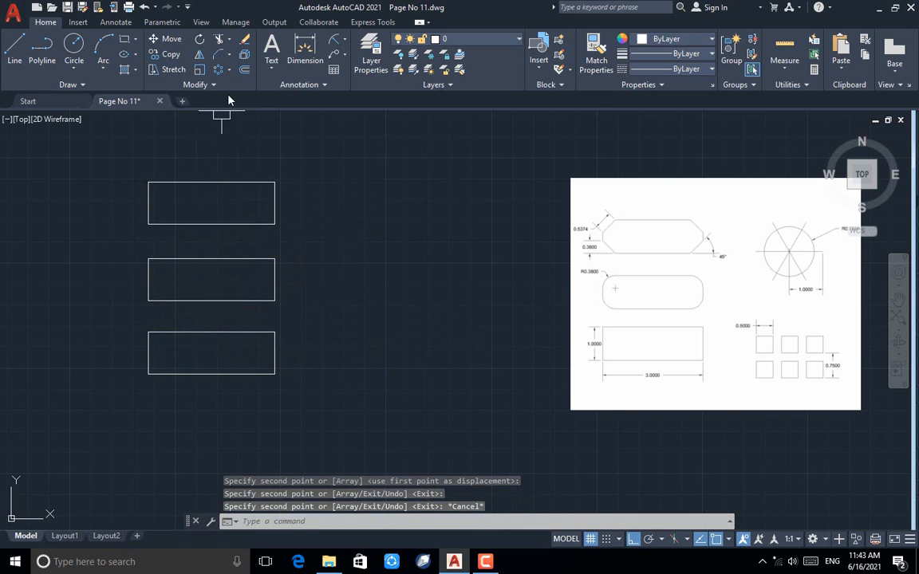
Fillet the lower-left corner of the middle rectangle with a radius of 0.38
click(229, 55)
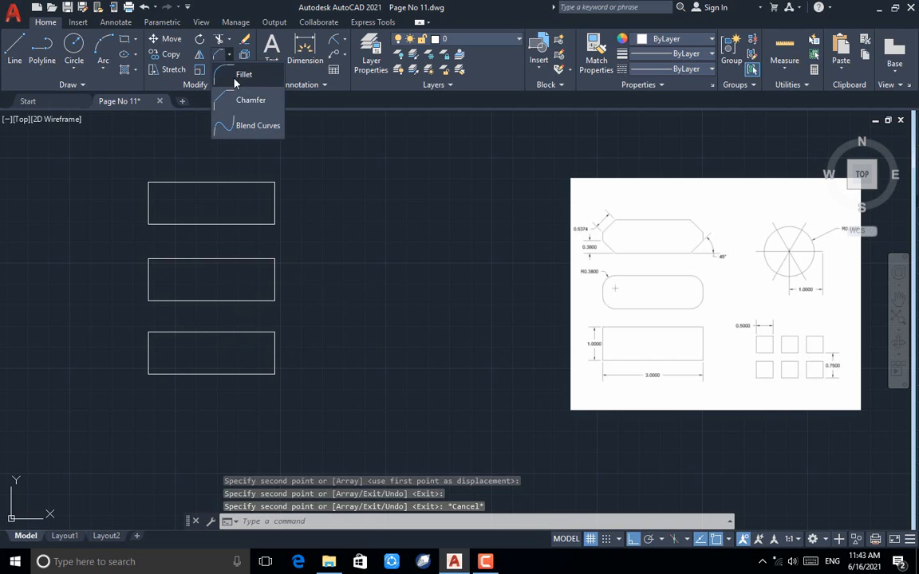
click(235, 78)
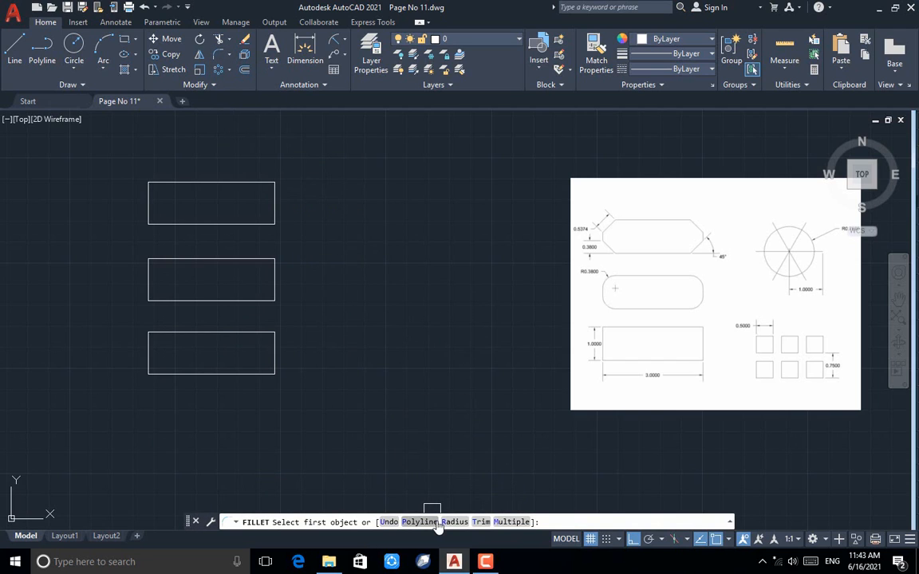
click(454, 523)
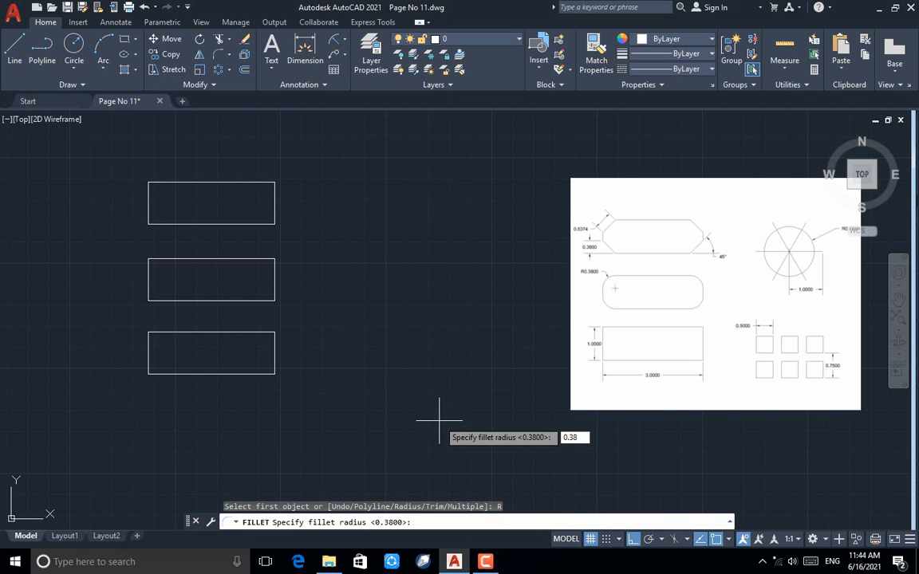
key(Return)
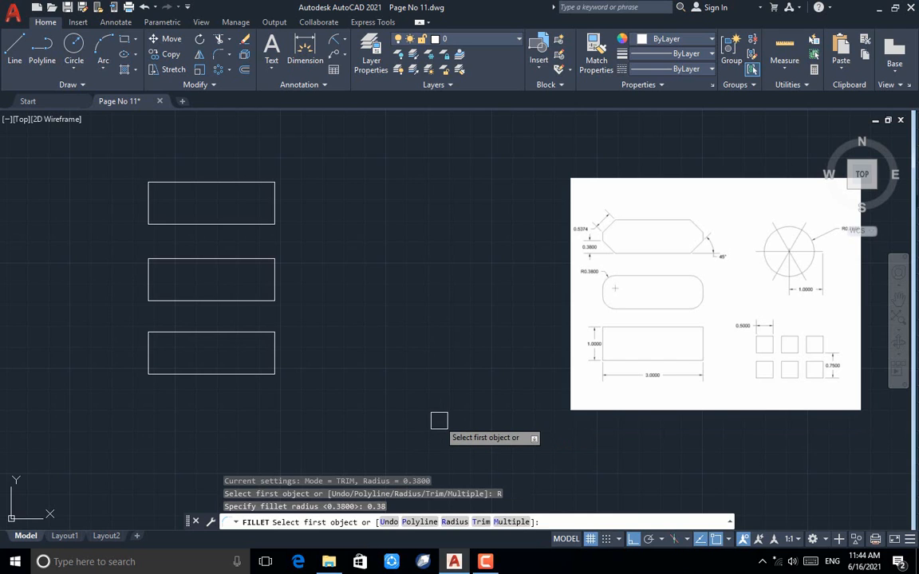
click(150, 288)
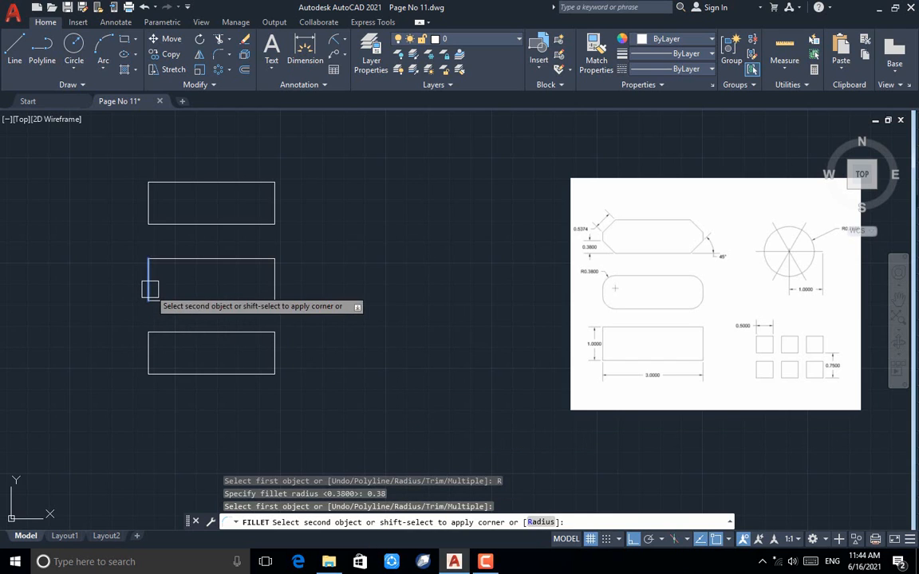
click(160, 301)
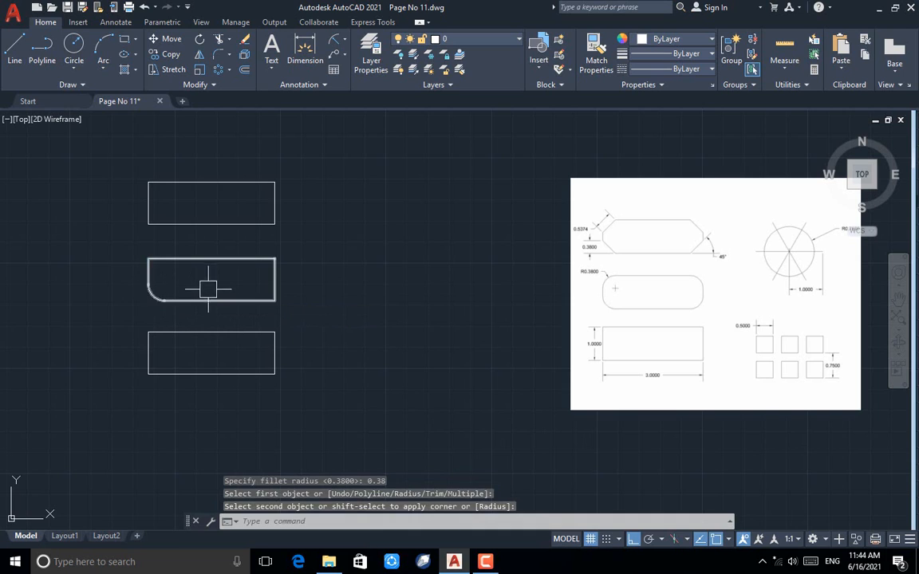
Fillet the remaining three corners of the middle rectangle in one run of the Fillet command using the Multiple option
key(Return)
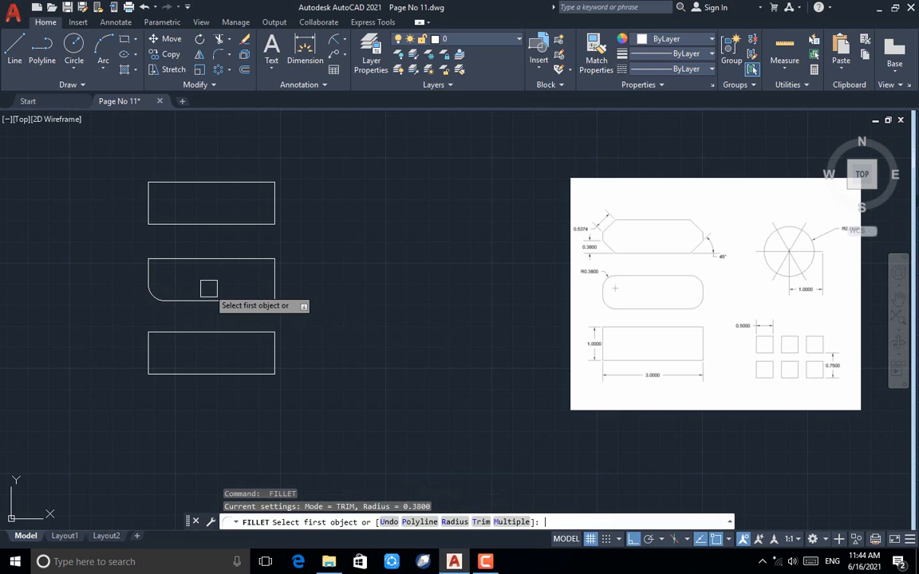
right_click(208, 289)
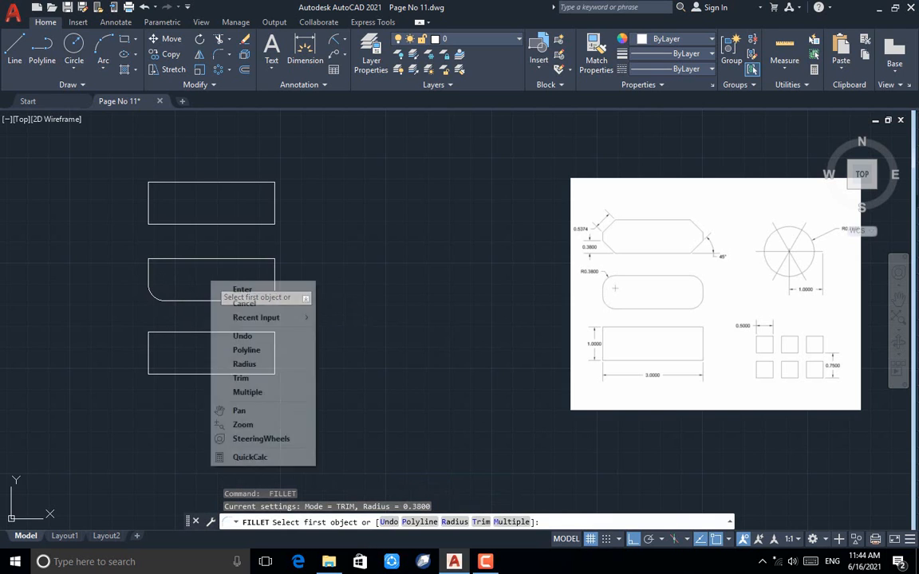
click(257, 396)
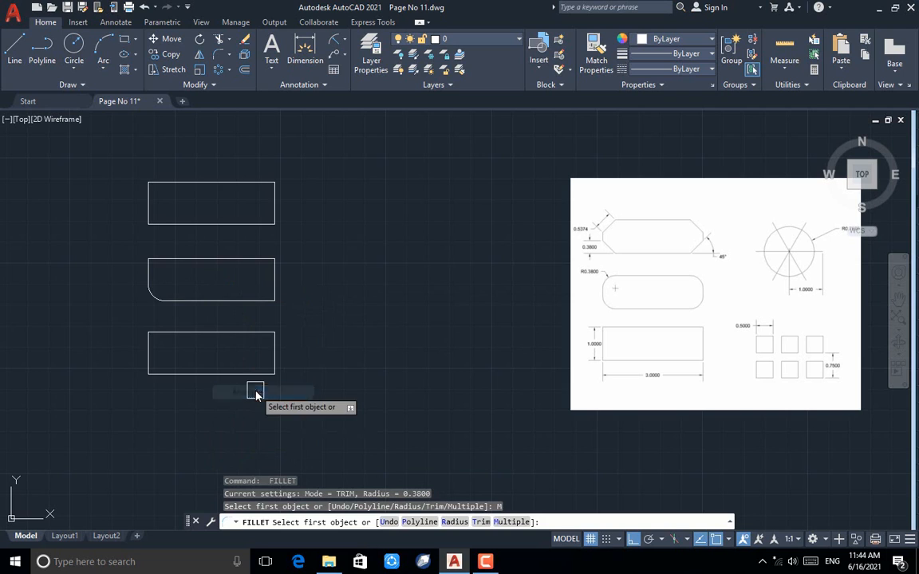
click(154, 271)
click(175, 260)
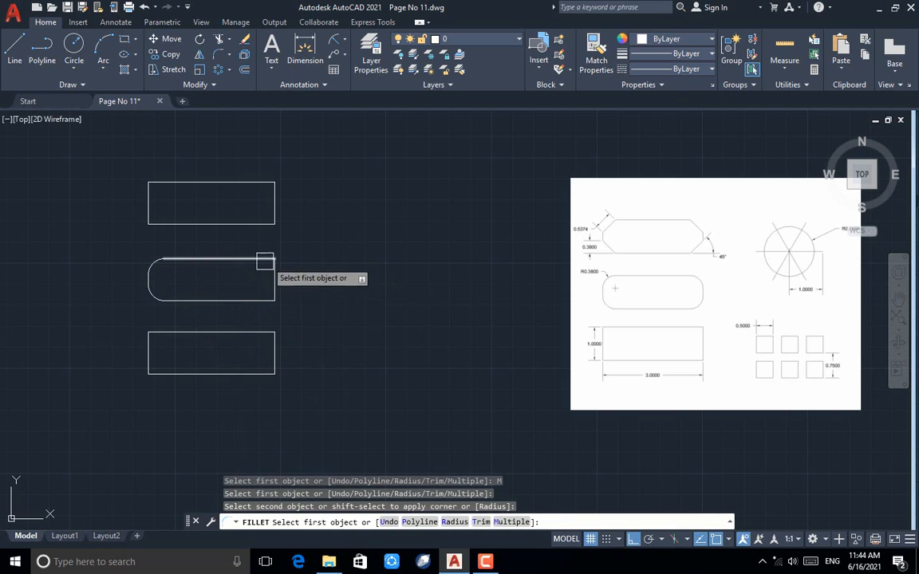
click(253, 263)
click(275, 277)
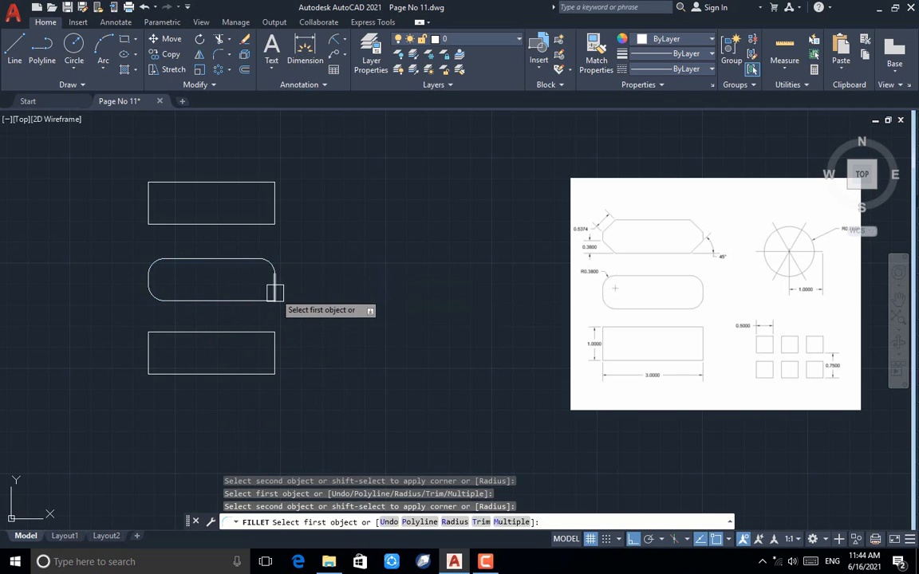
click(274, 292)
click(251, 301)
key(Escape)
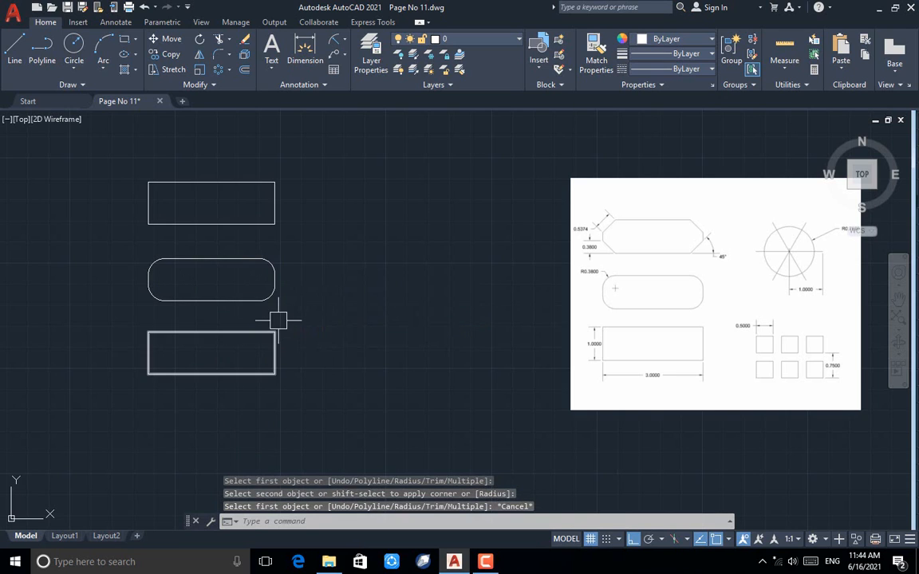
Chamfer the lower-left corner of the top rectangle with both chamfer distances set to 0.38
click(230, 59)
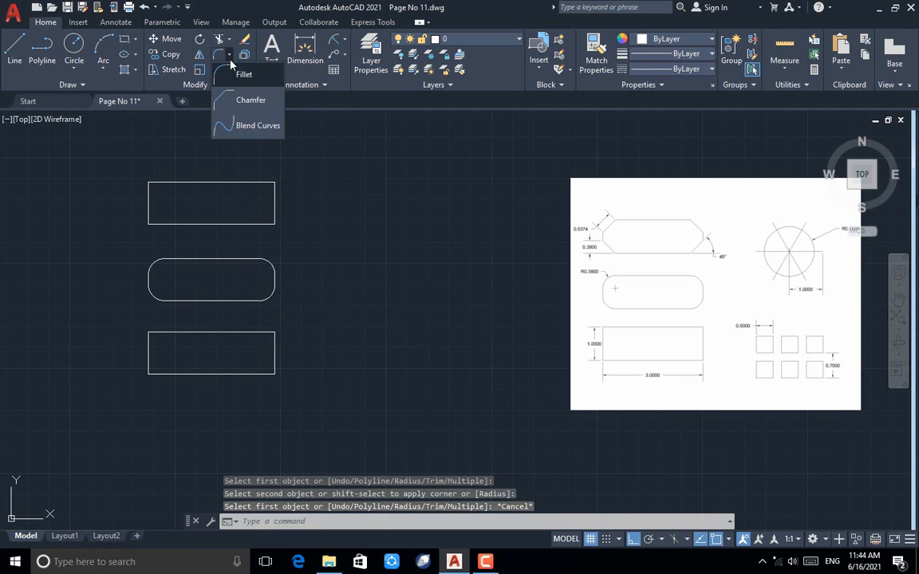
click(236, 102)
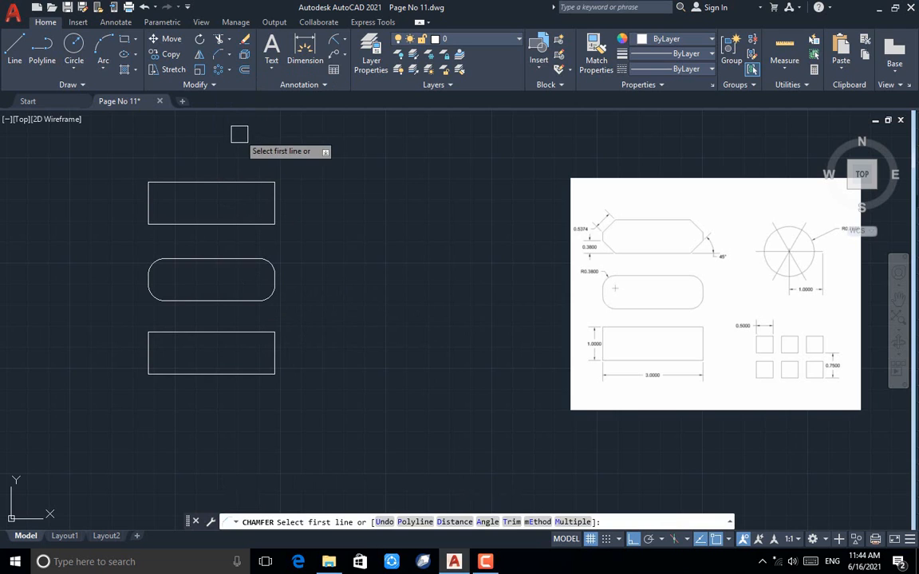
click(448, 522)
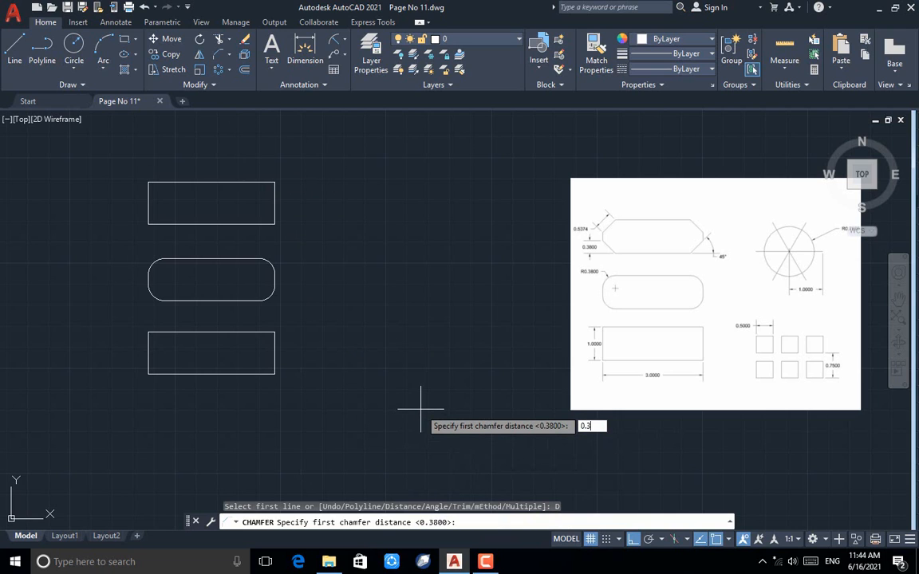
key(Return)
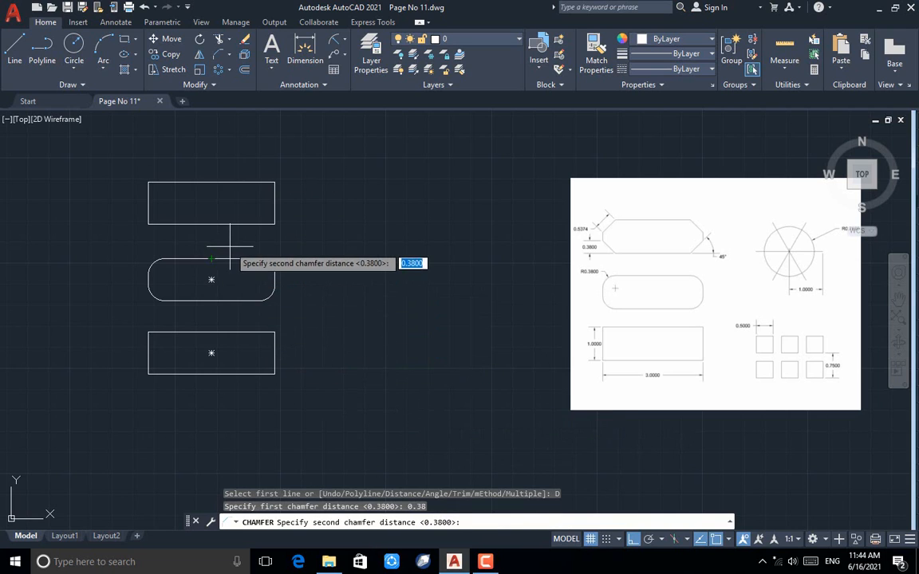
key(Return)
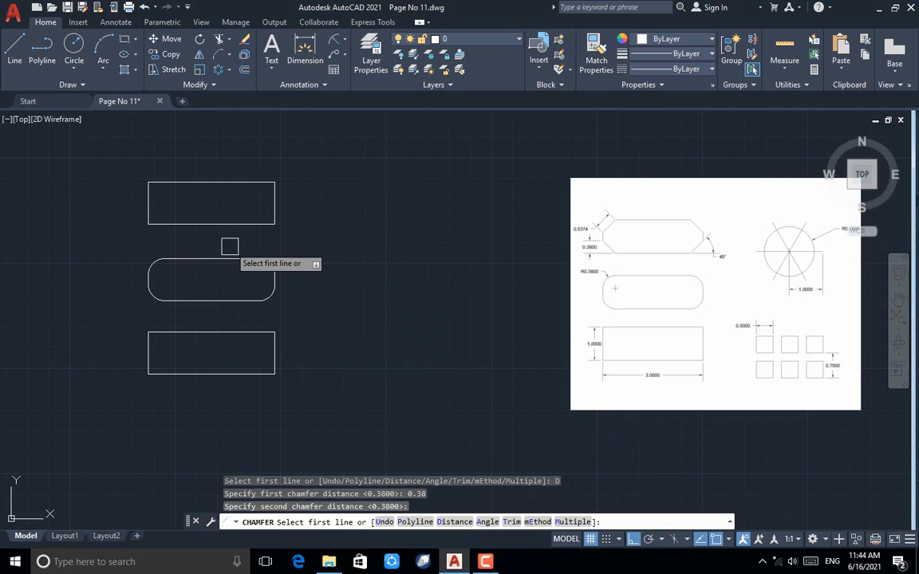
click(145, 202)
click(164, 224)
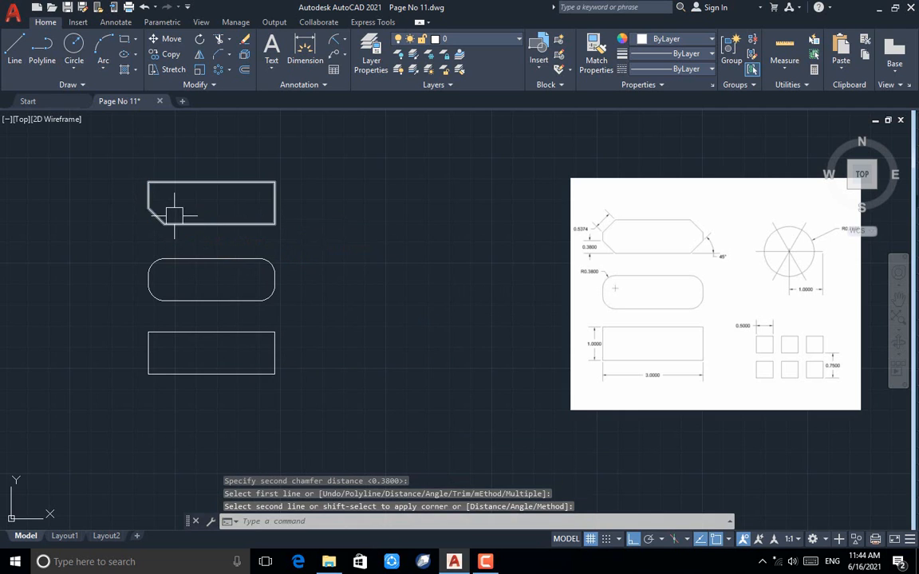
Chamfer the remaining three corners of the top rectangle in one run of the Chamfer command using the Multiple option
key(Return)
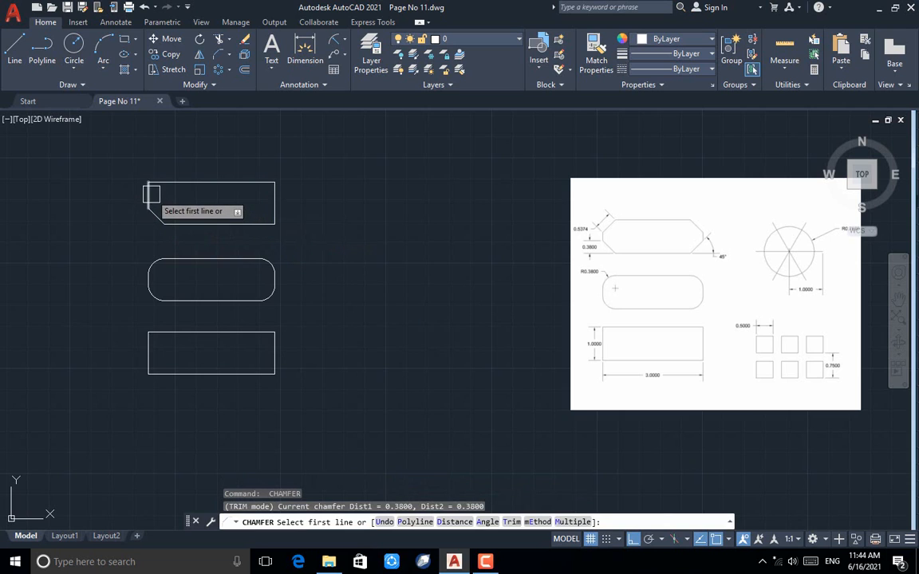
right_click(152, 194)
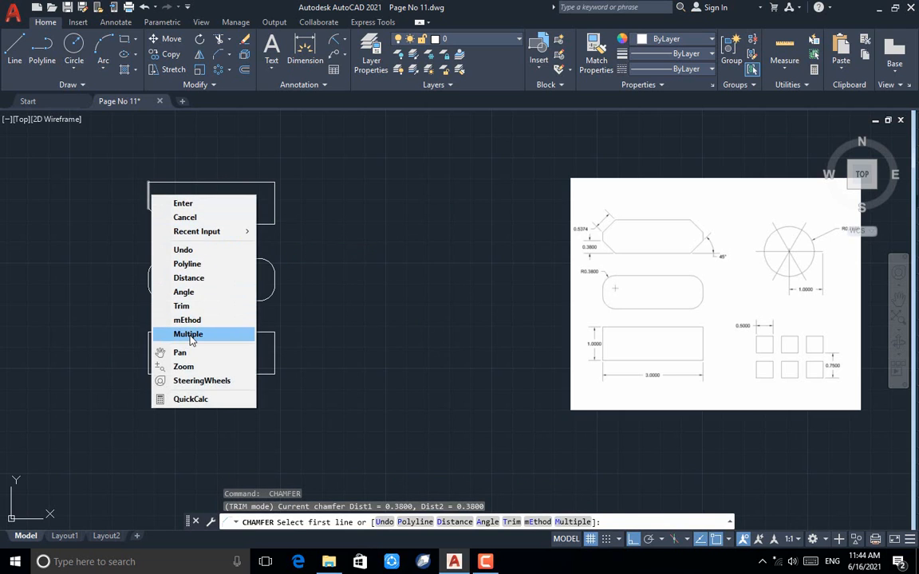
click(182, 334)
click(153, 197)
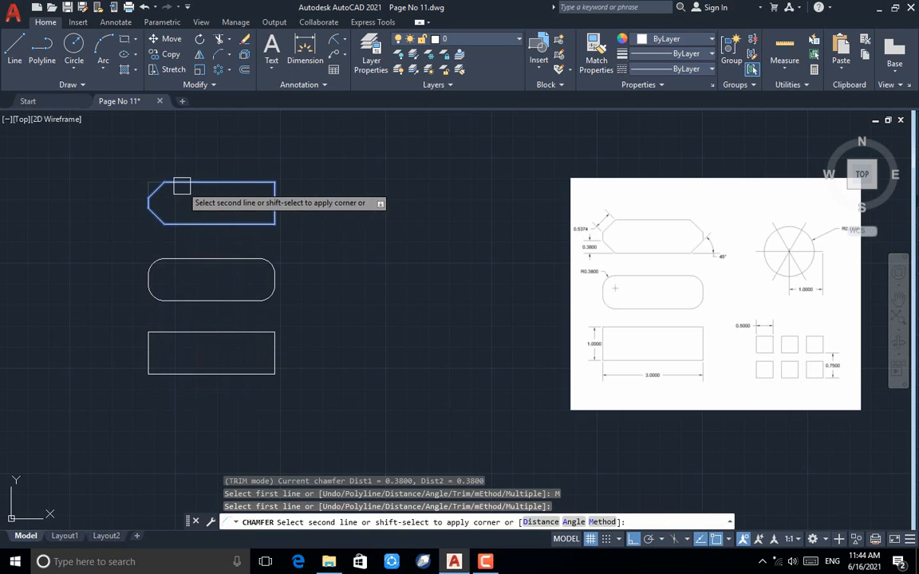
click(233, 188)
click(259, 187)
click(275, 201)
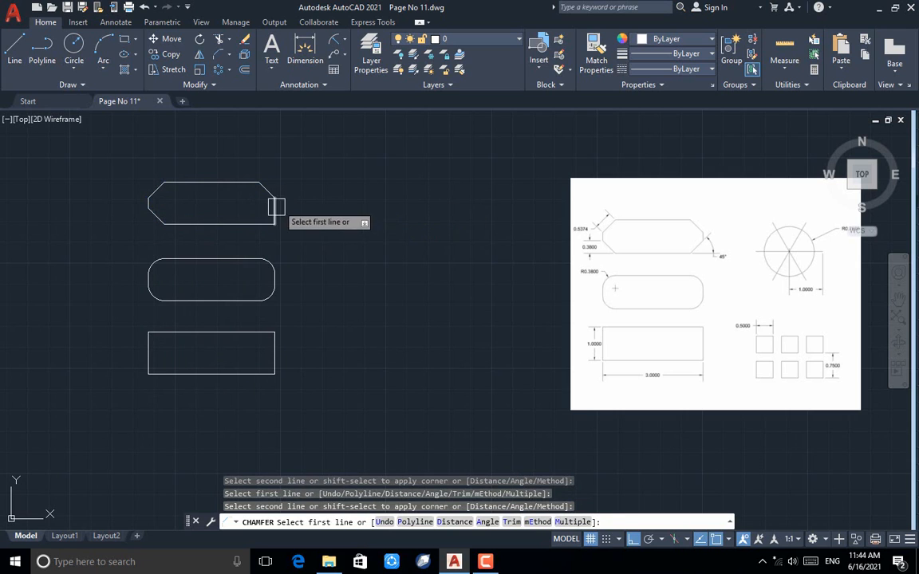
click(258, 217)
click(274, 209)
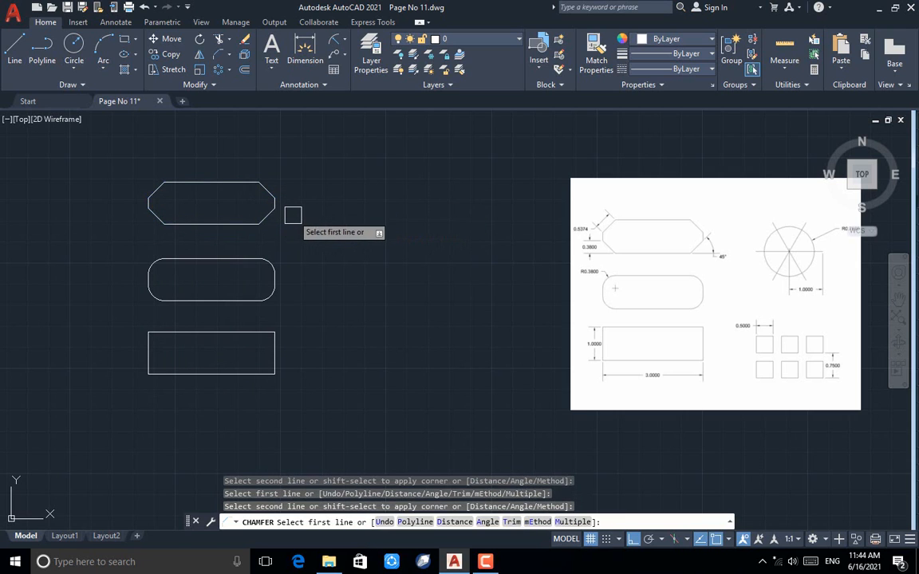
key(Escape)
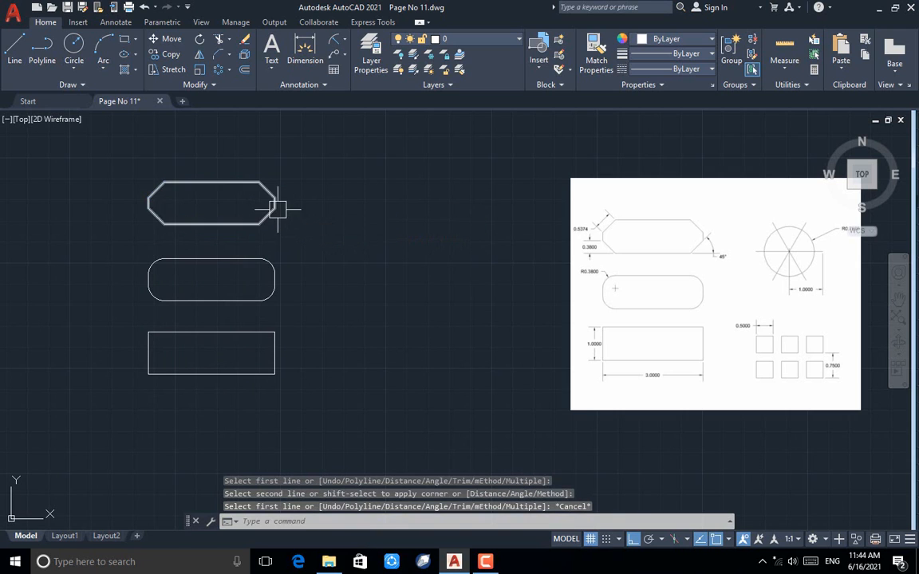
Dimension the plain bottom rectangle, placing its width dimension below it and its height dimension along its left side
click(303, 50)
click(185, 373)
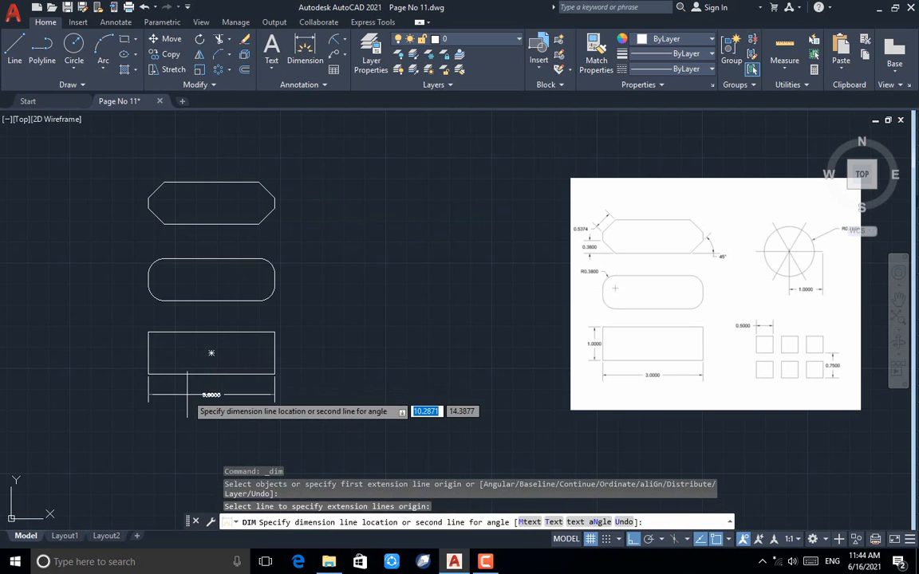
click(187, 394)
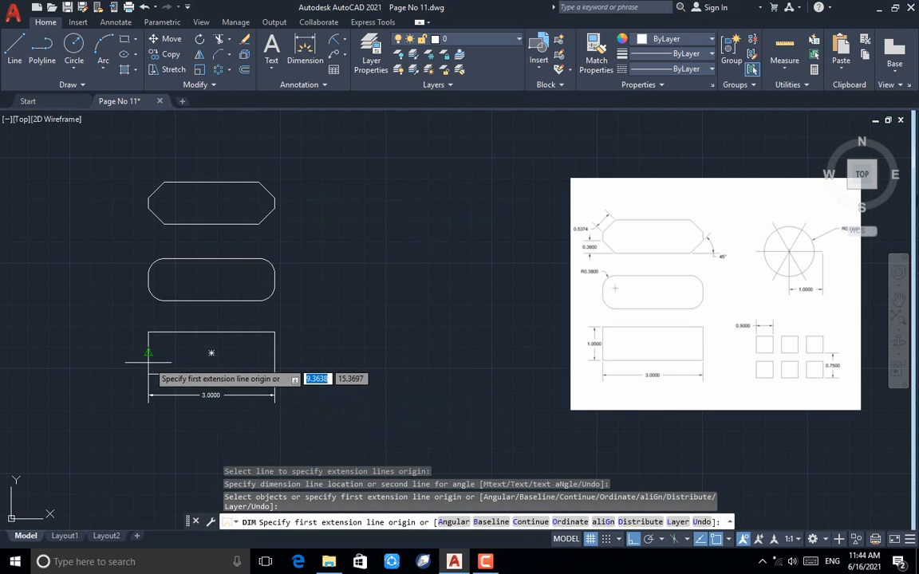
scroll(212, 352, up, 2)
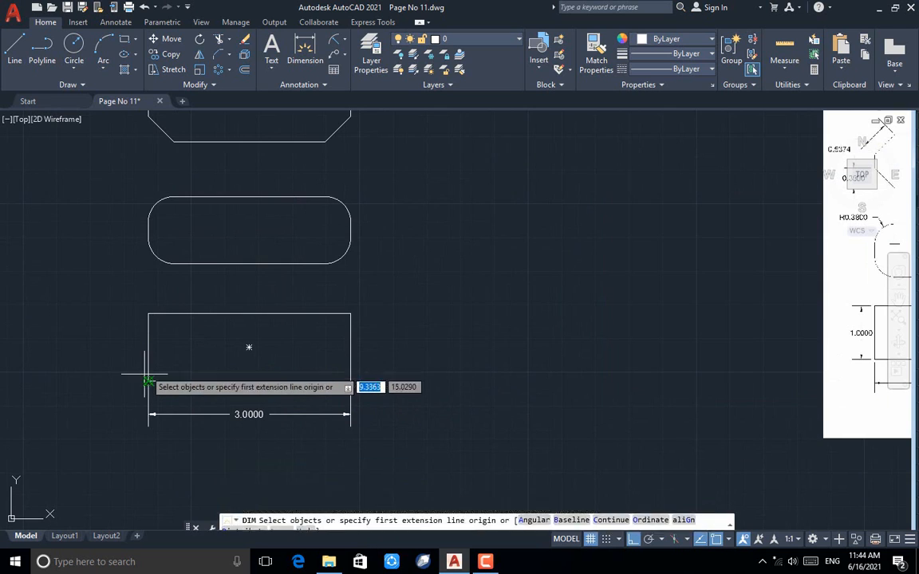
scroll(149, 360, up, 3)
click(151, 357)
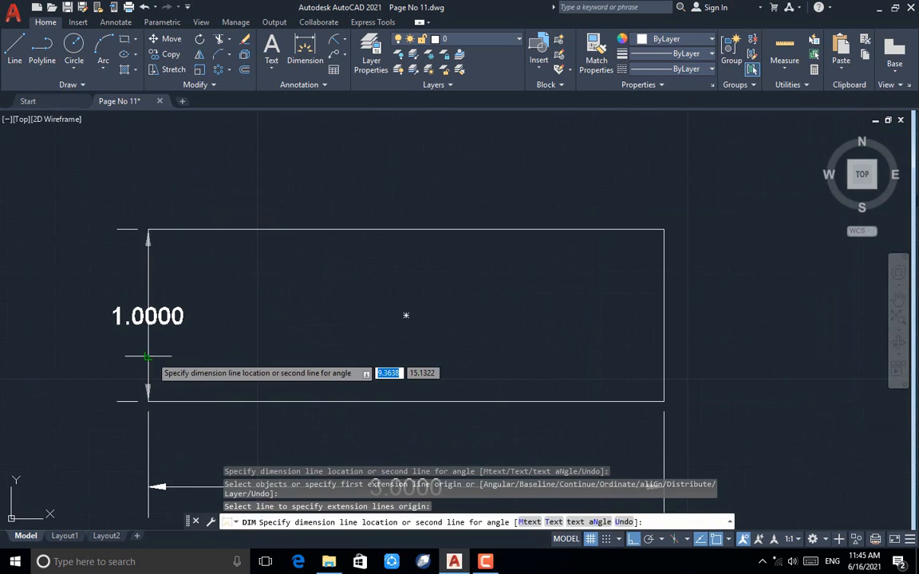
click(100, 359)
scroll(242, 378, down, 2)
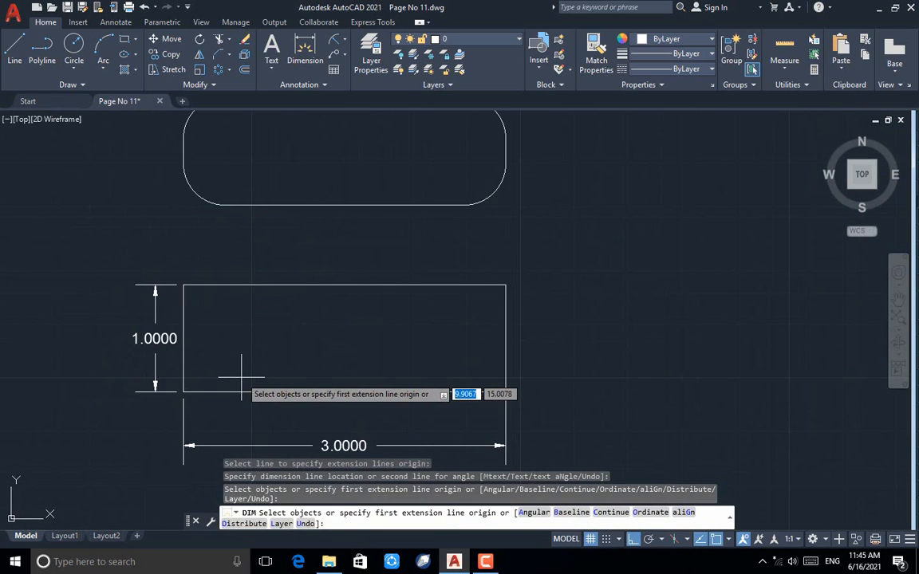
Add an aligned dimension along the upper-left chamfer of the top rectangle, switching Ortho mode off for the placement
scroll(242, 377, down, 1)
scroll(205, 180, up, 2)
scroll(206, 261, up, 2)
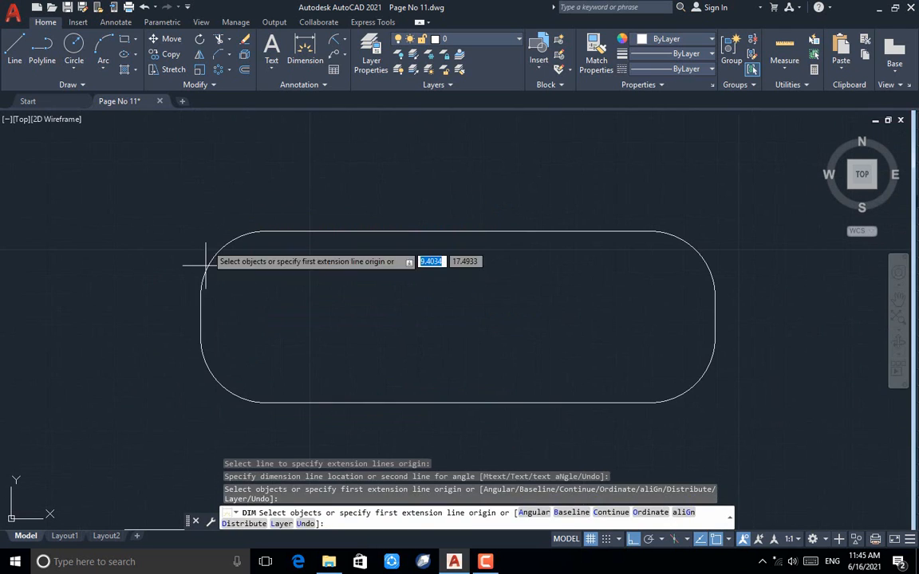
scroll(281, 365, down, 4)
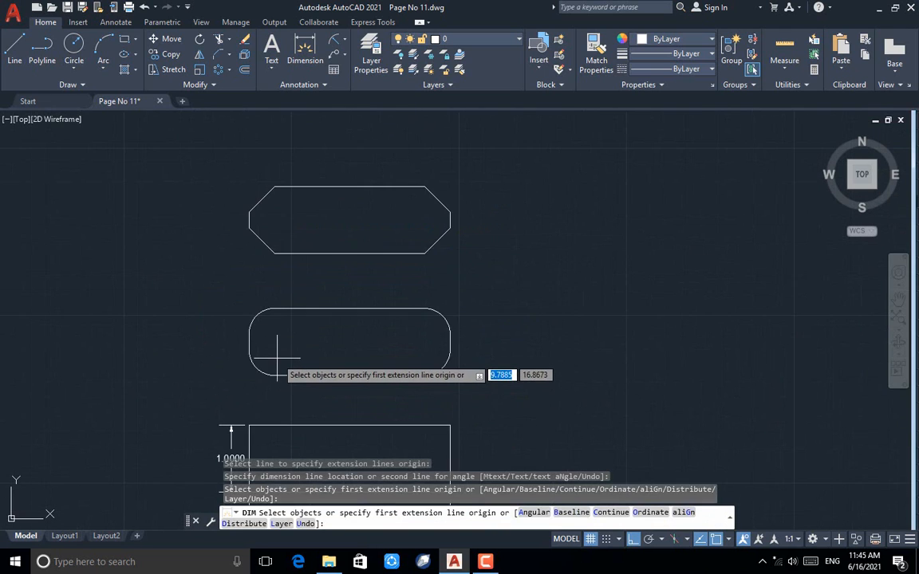
scroll(261, 211, up, 2)
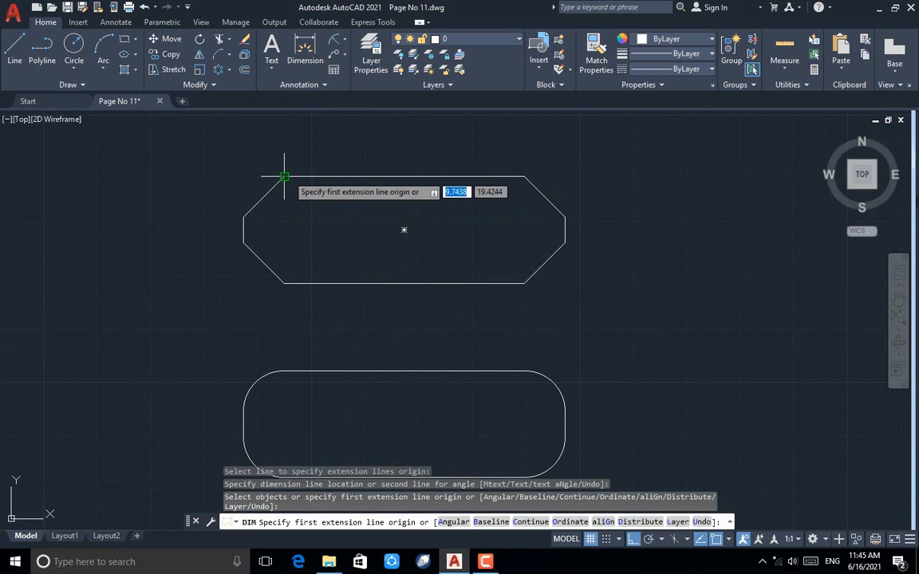
click(284, 176)
click(244, 217)
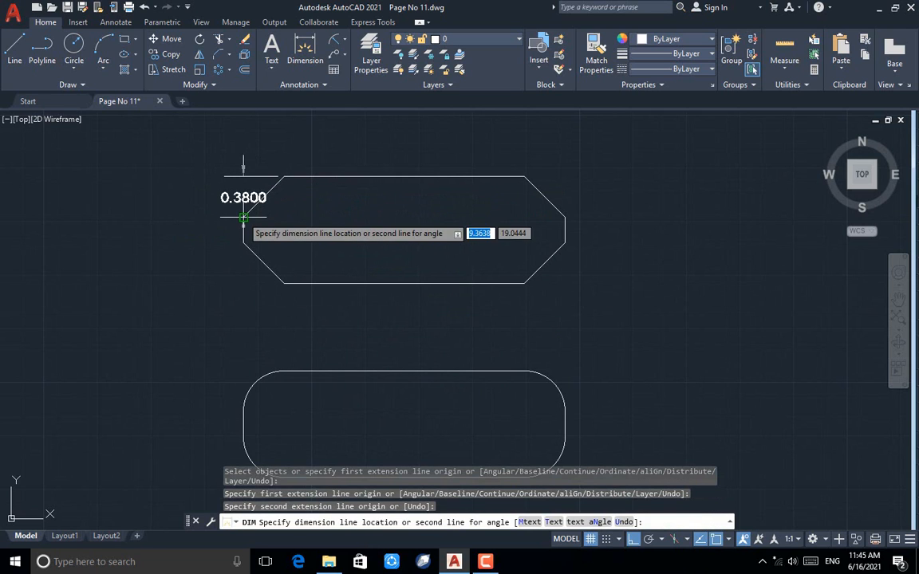
key(F8)
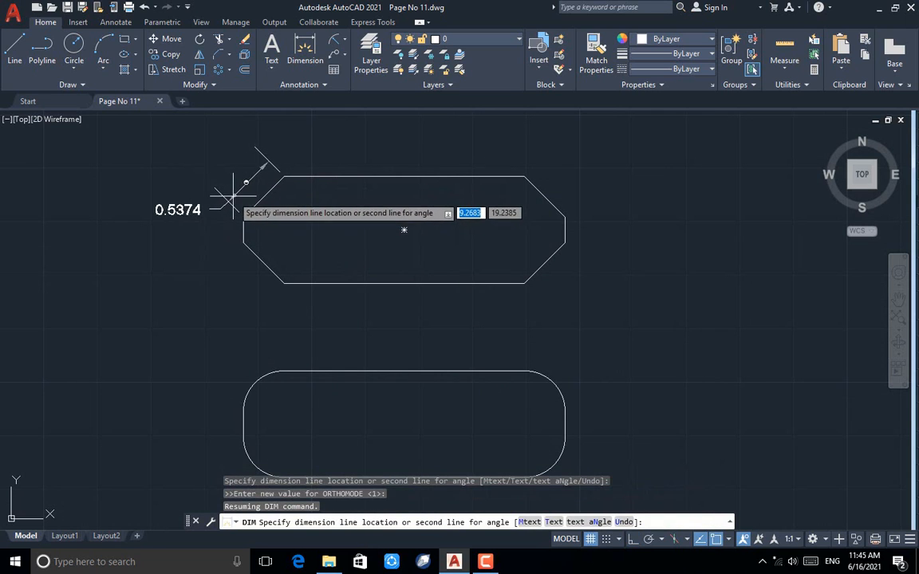
click(233, 195)
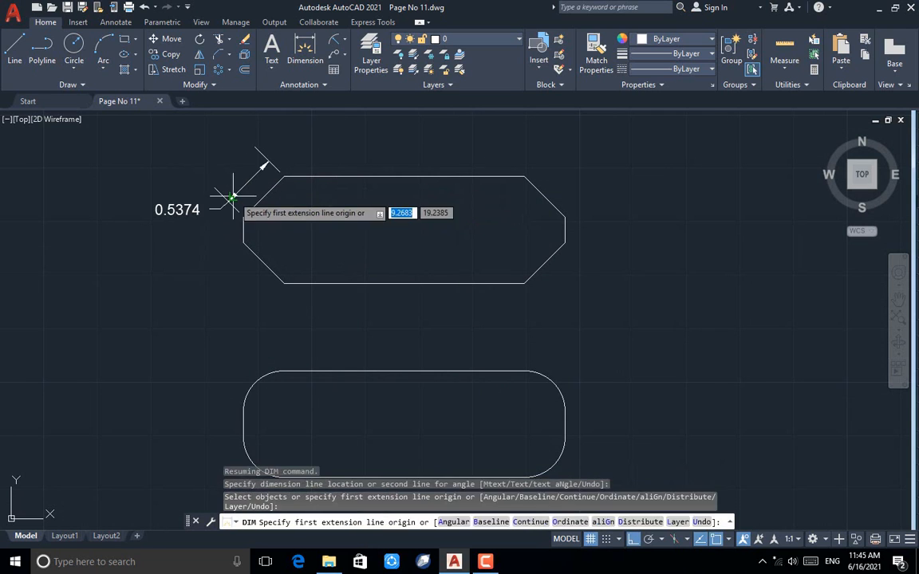
Dimension the vertical height of the top rectangle's lower-left chamfer, placing the dimension outside the shape's left side
click(284, 284)
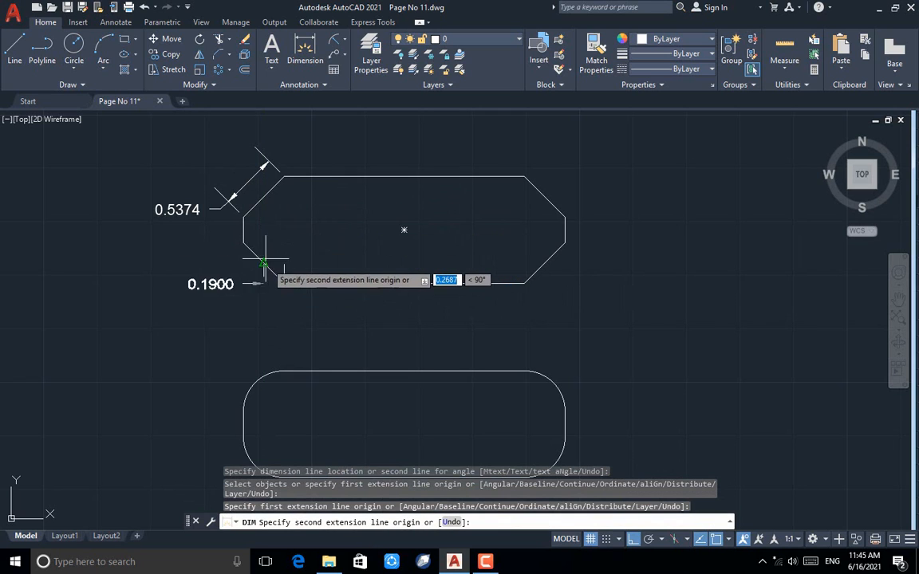
click(247, 242)
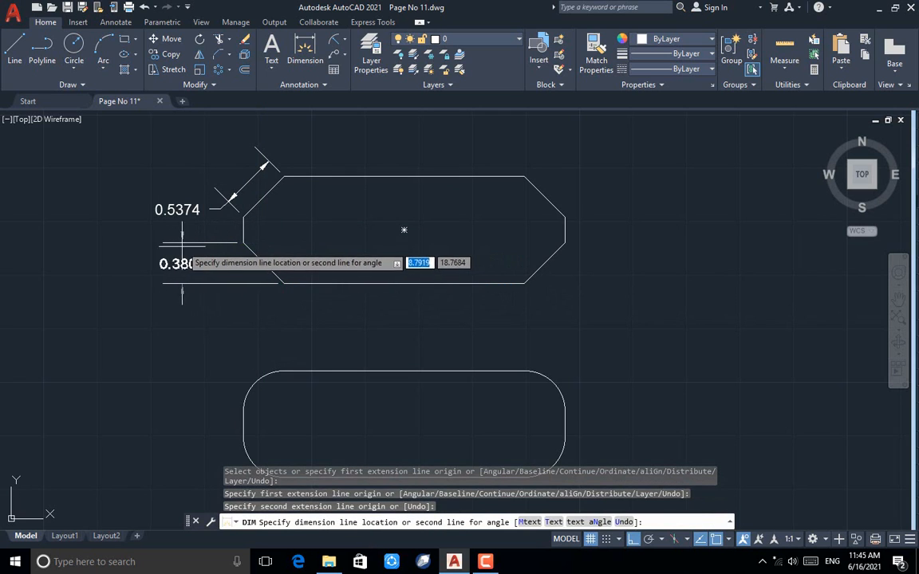
click(181, 249)
scroll(180, 243, down, 2)
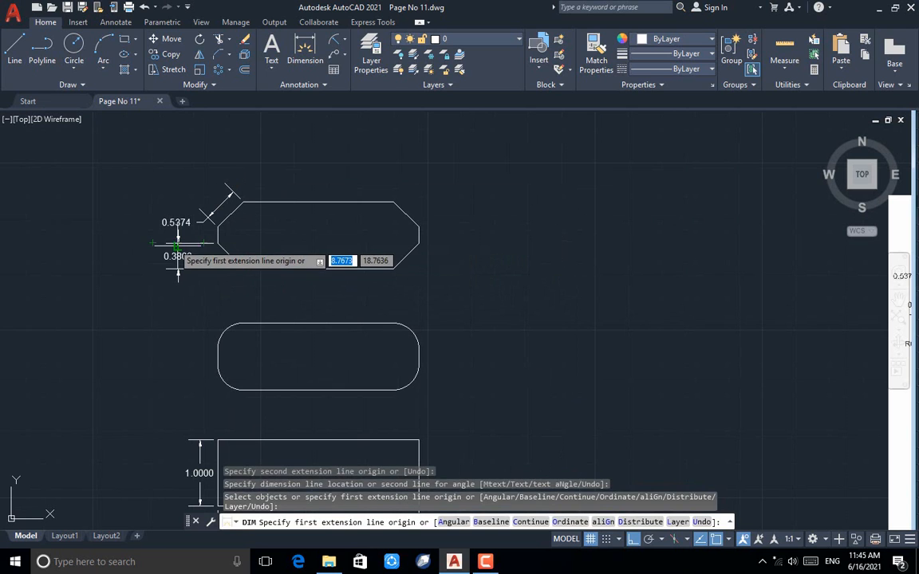
key(Escape)
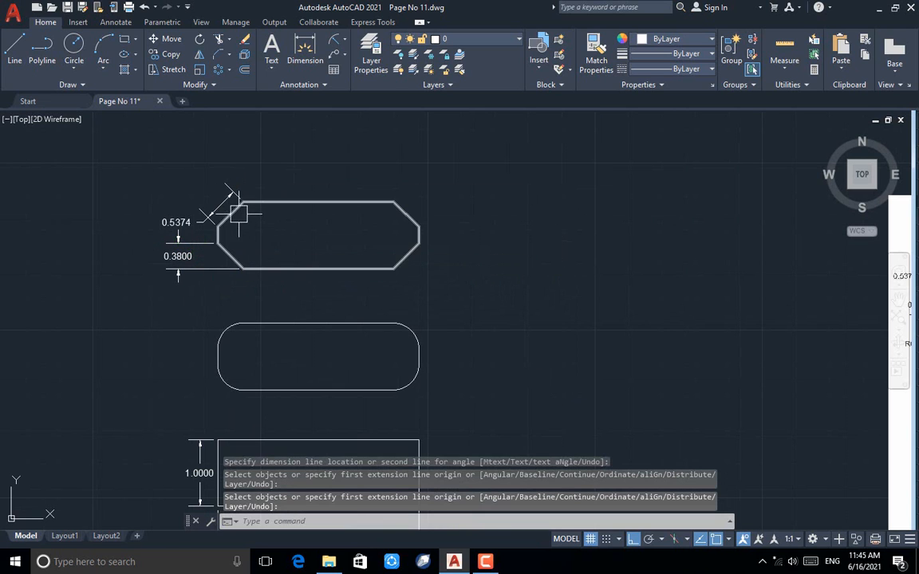
Add a radius dimension to the upper-left fillet of the middle rectangle, with its text outside the corner
click(344, 40)
click(363, 162)
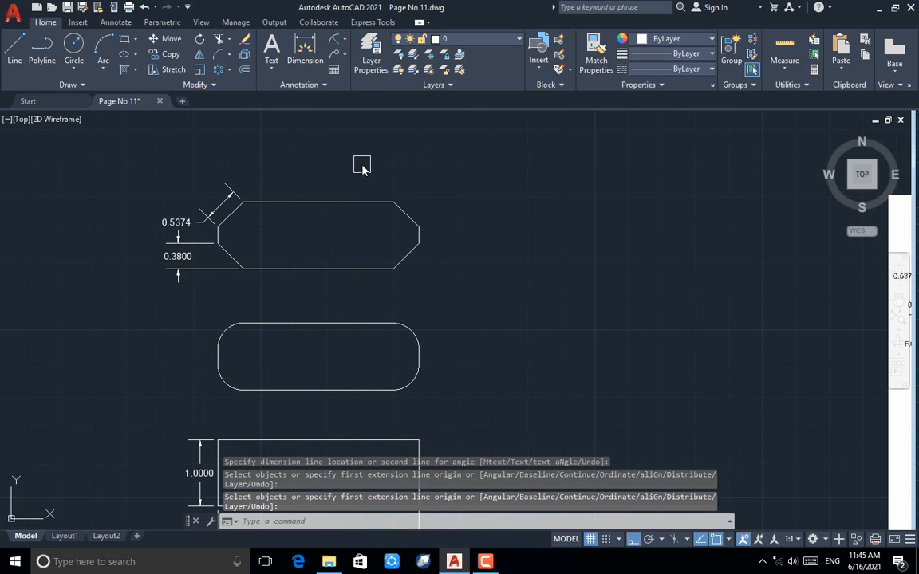
click(231, 325)
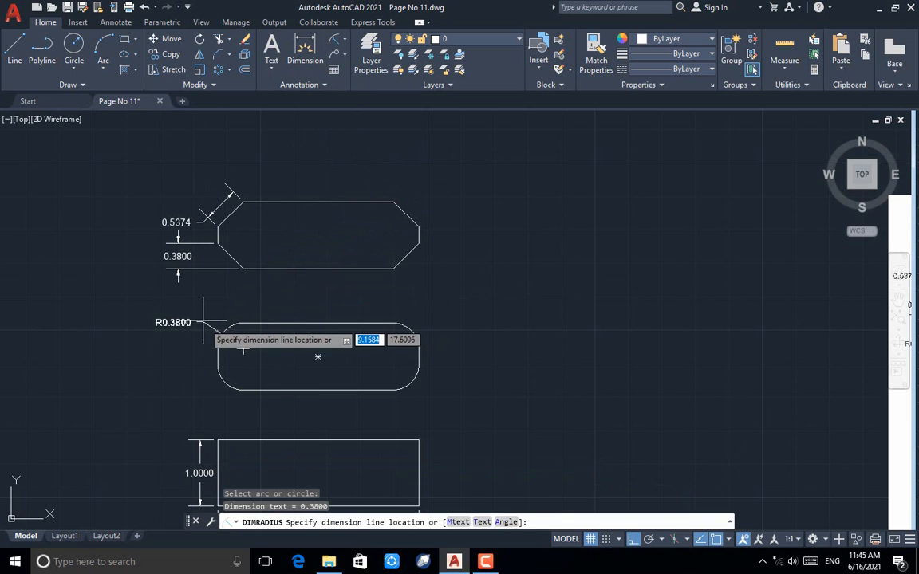
click(217, 315)
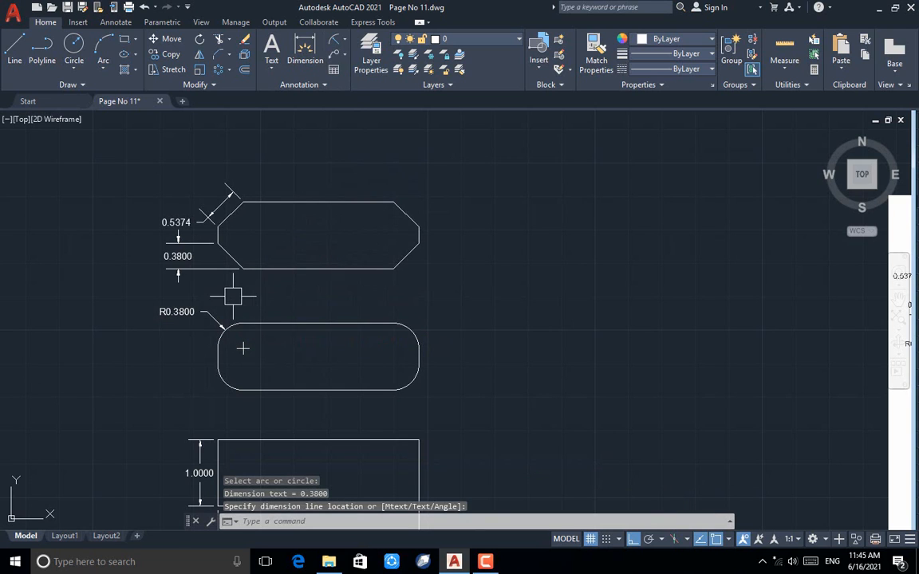
Add an angular dimension between the bottom edge and the lower-right chamfer of the top rectangle
click(344, 44)
click(355, 111)
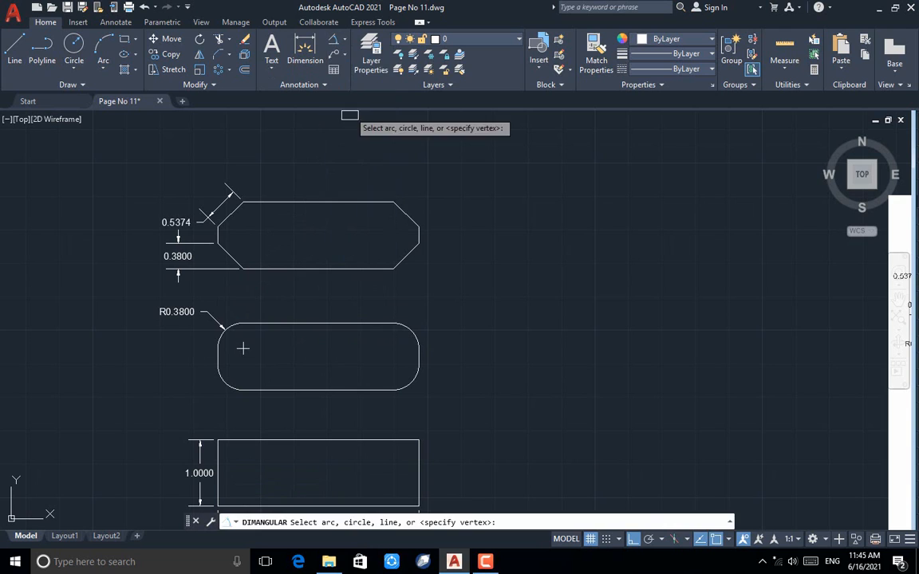
click(371, 268)
click(401, 259)
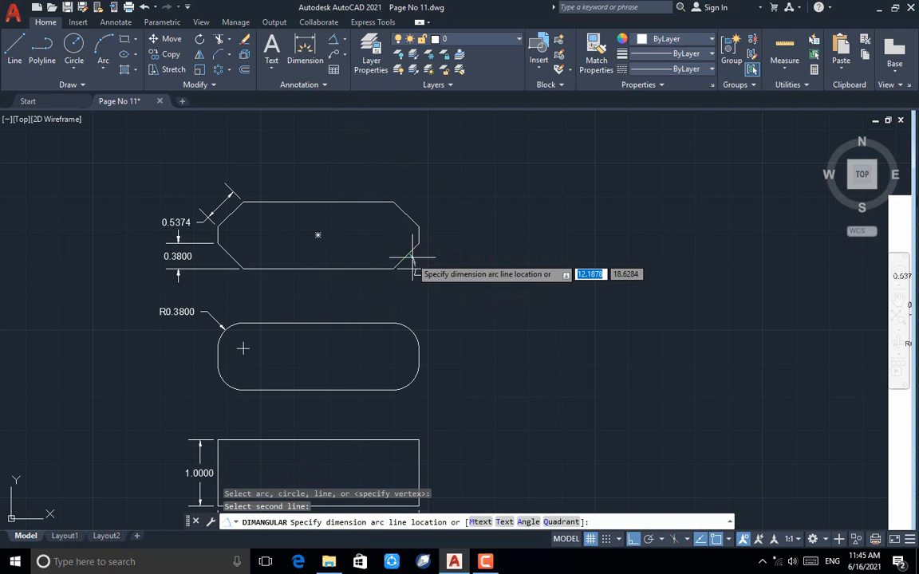
click(426, 260)
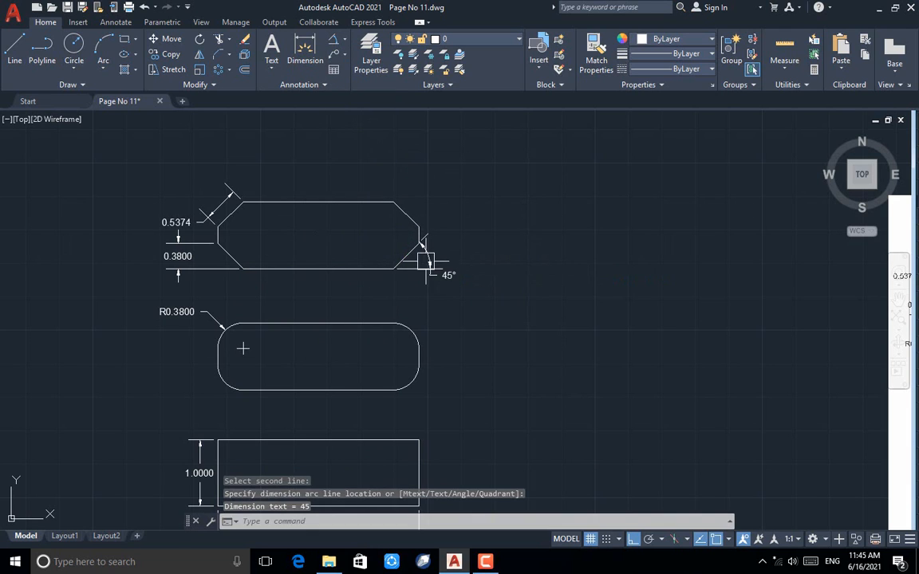
Draw a 0.5 by 0.5 square to the right of the plain bottom rectangle
scroll(93, 209, down, 2)
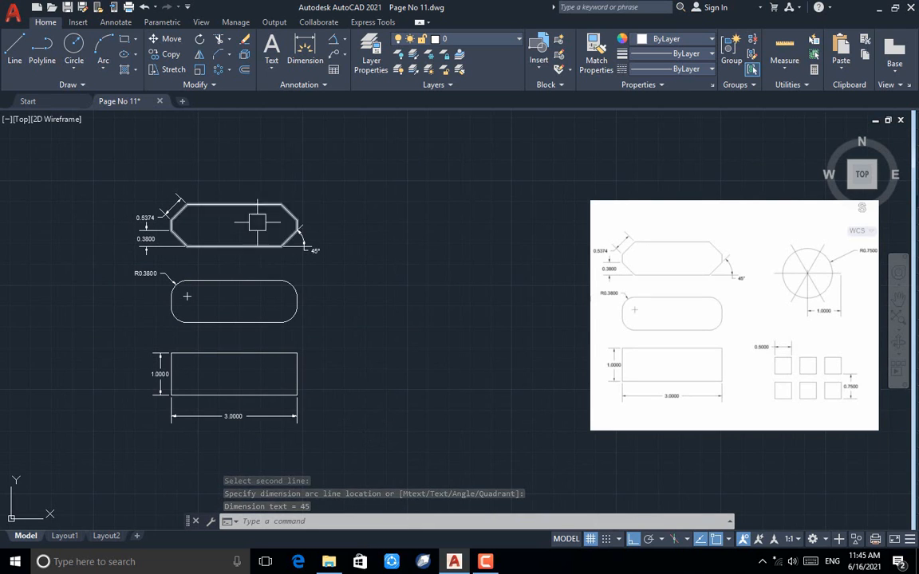
click(125, 40)
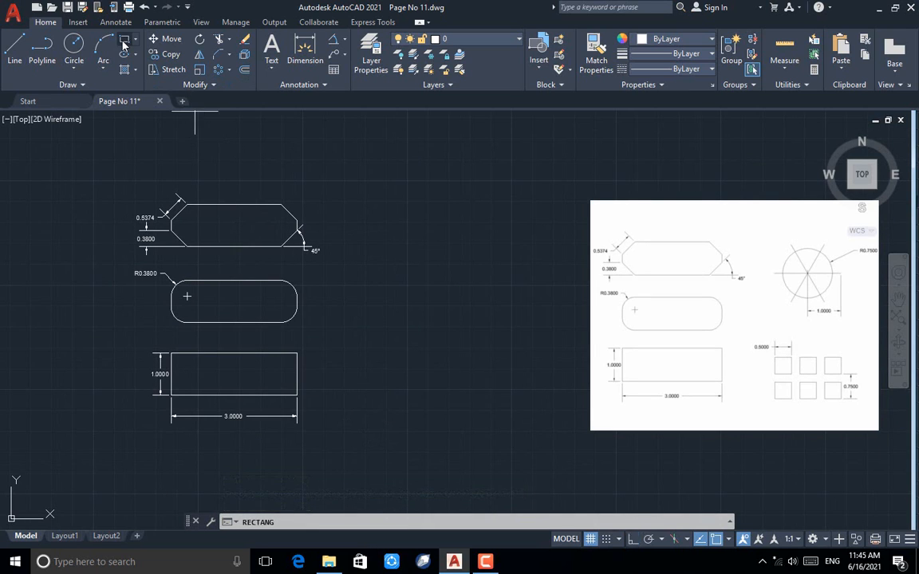
click(341, 370)
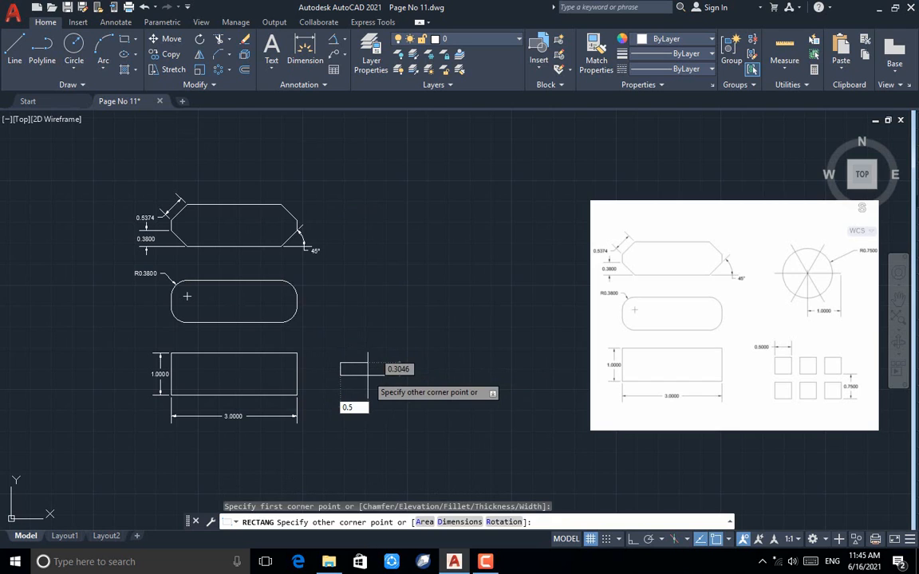
text(0.5)
key(Tab)
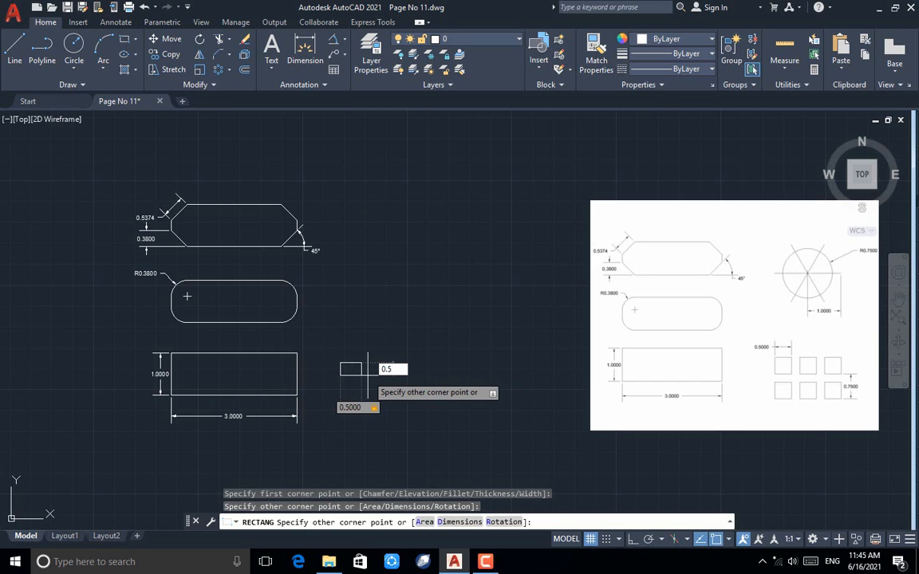
key(Return)
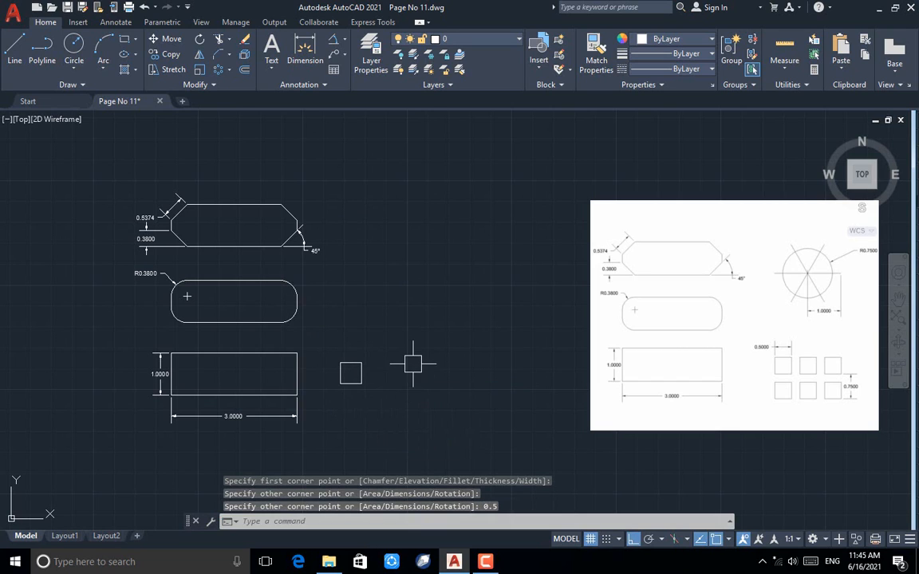
click(391, 356)
click(331, 393)
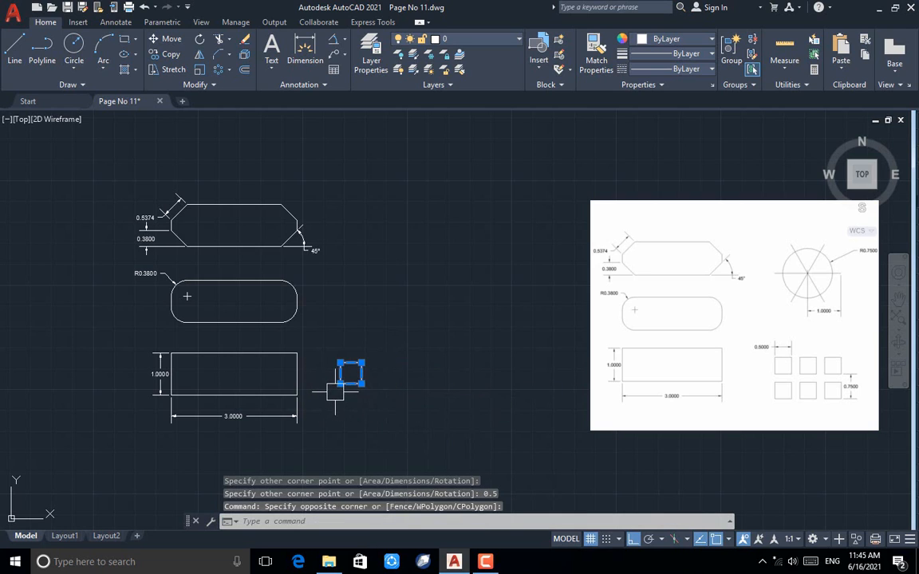
key(Escape)
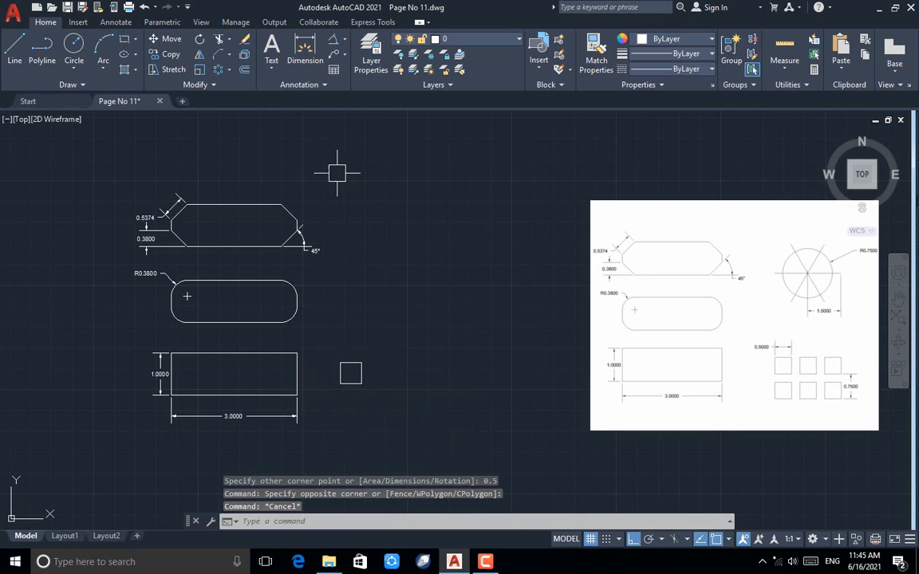
Create a rectangular array of the small square with 3 columns and 2 rows, spaced 0.75 in both directions
click(229, 70)
click(253, 92)
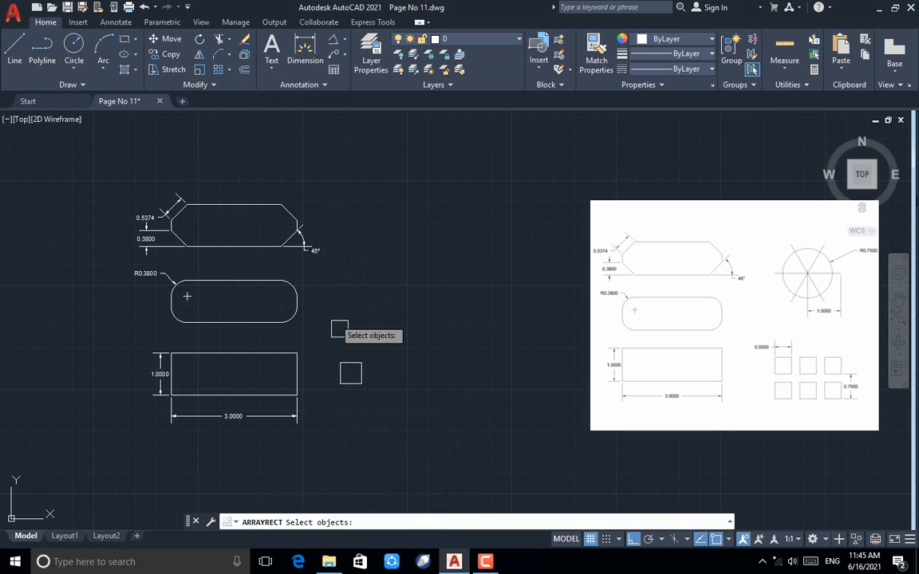
click(349, 369)
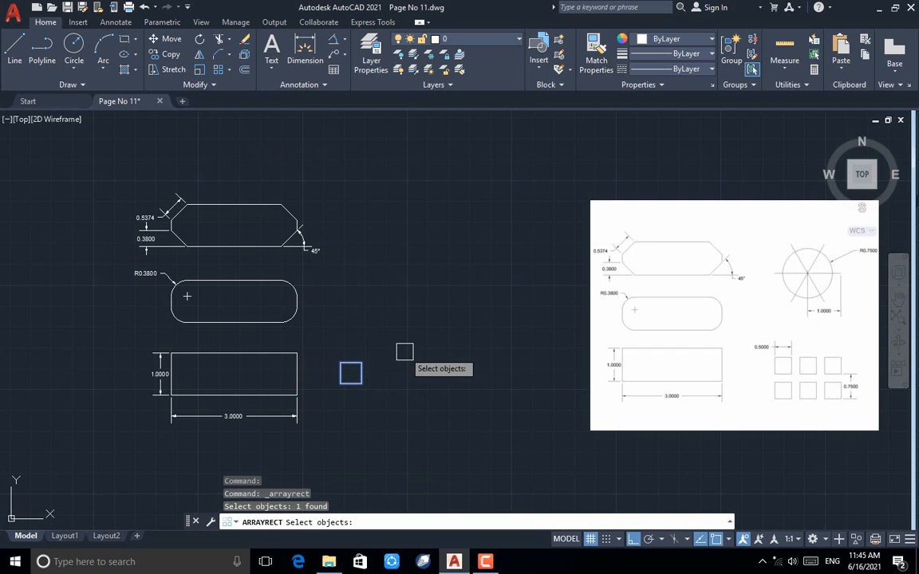
key(Return)
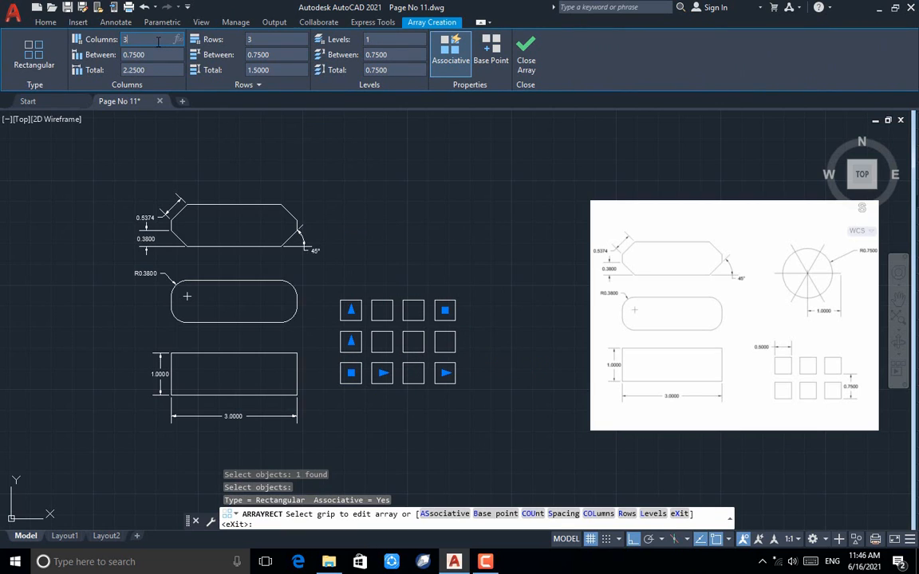
click(158, 42)
text(3)
key(Return)
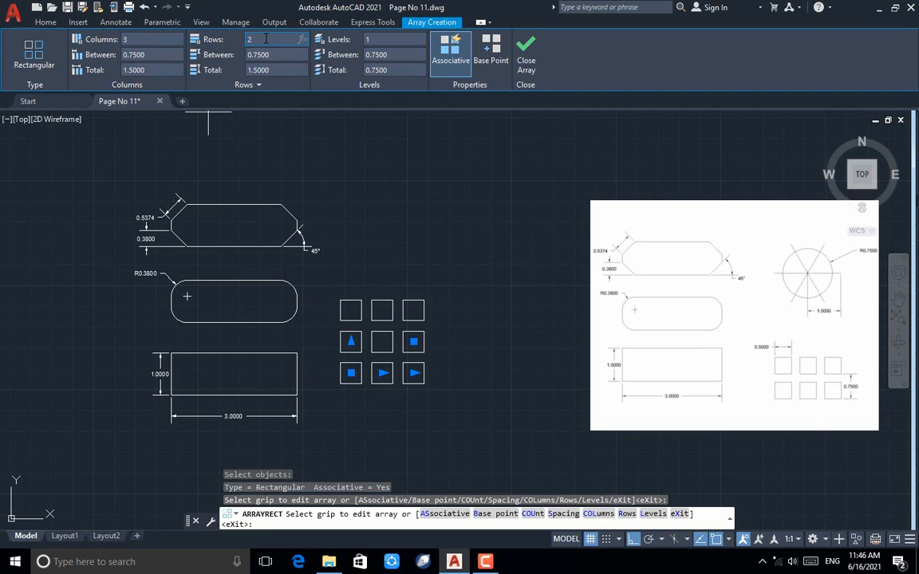
click(266, 39)
text(2)
key(Return)
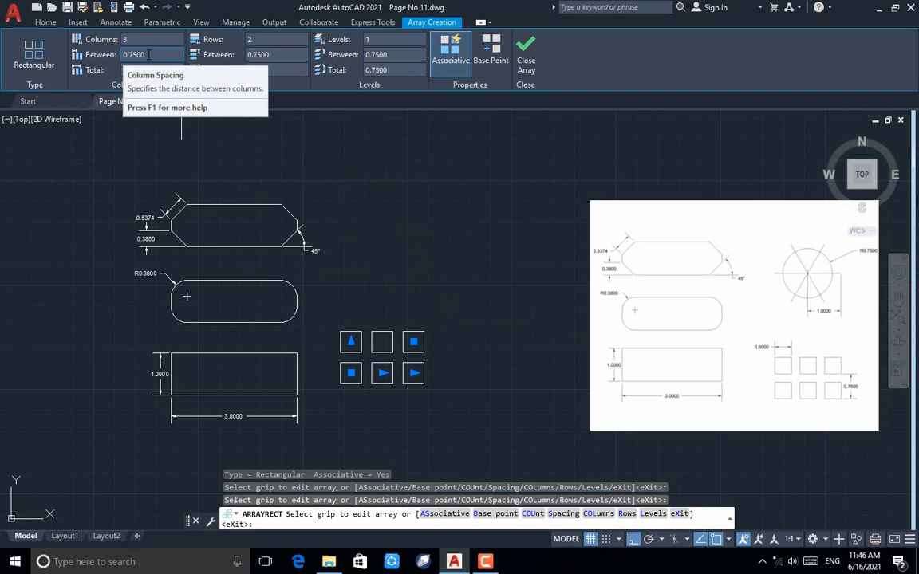
key(Return)
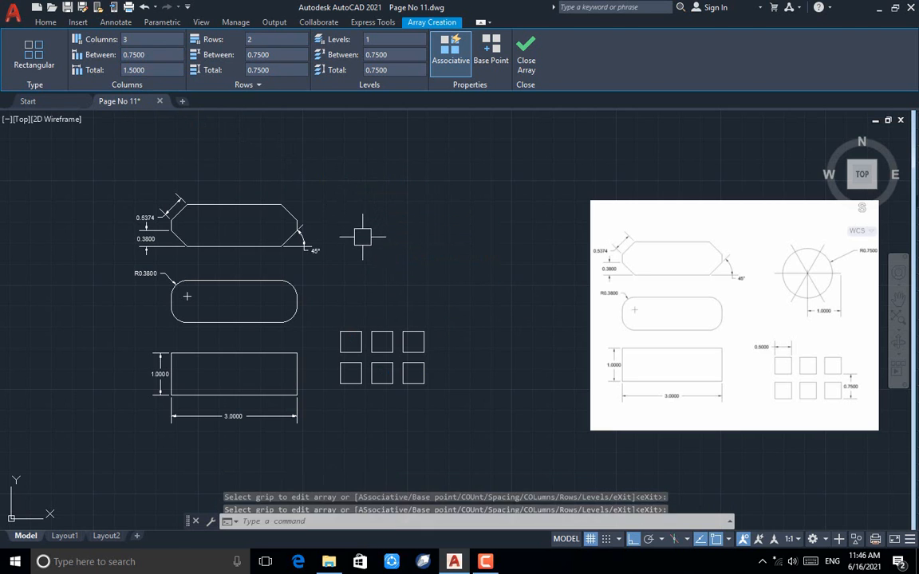
Add a linear dimension for the width of the upper-left square in the array, placed just above it
click(304, 56)
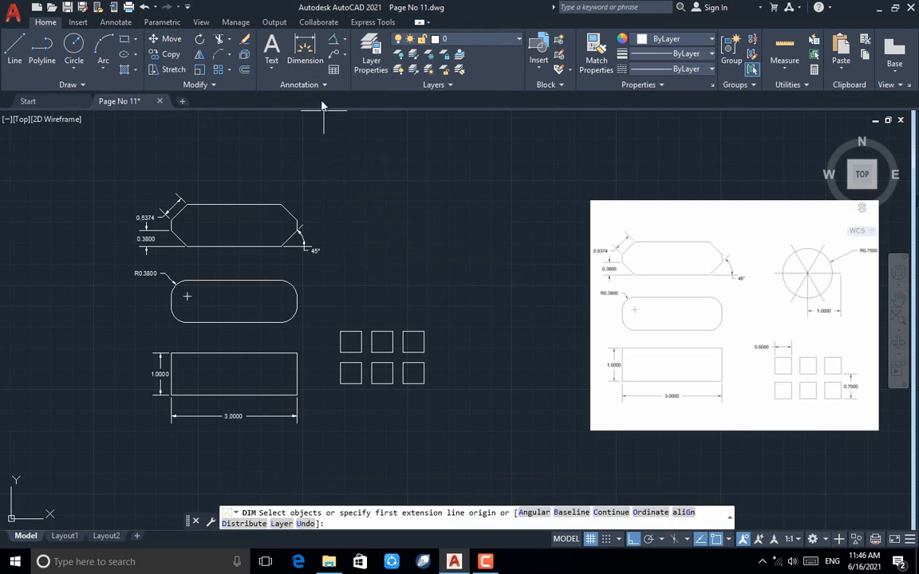
scroll(358, 339, up, 4)
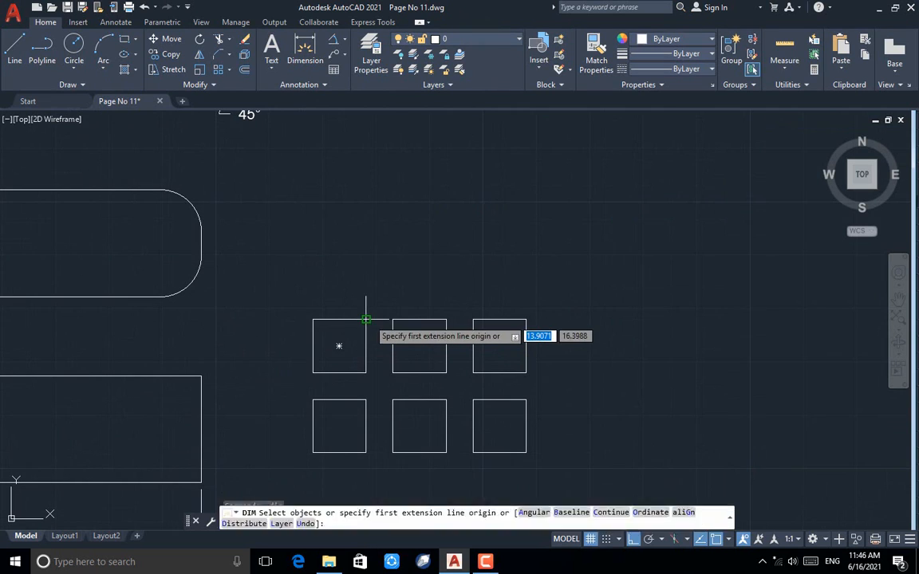
click(366, 320)
click(313, 320)
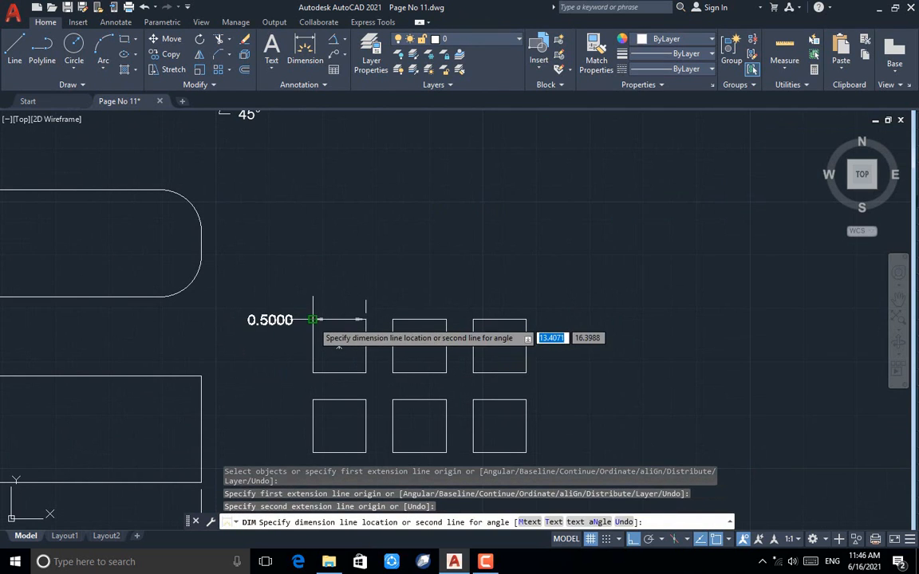
click(310, 295)
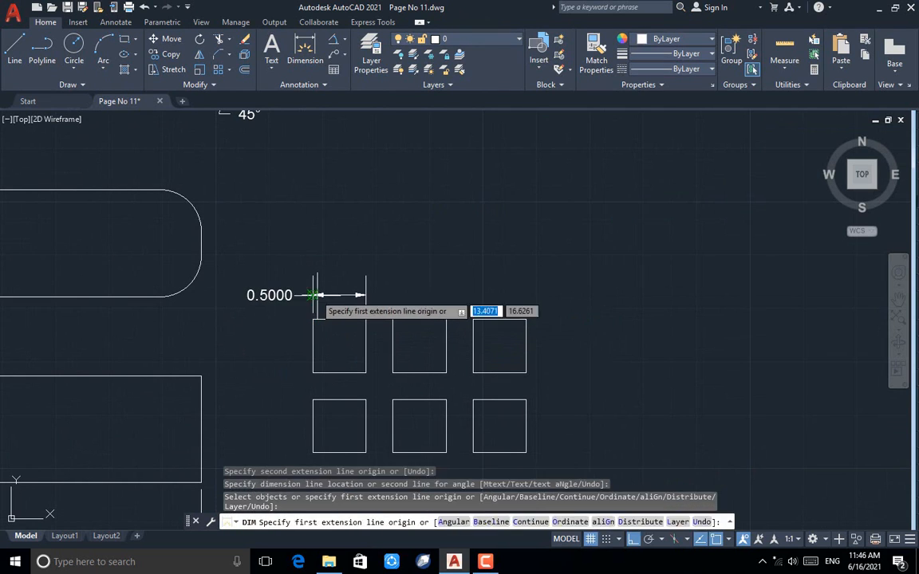
Dimension the vertical spacing between the bottom edges of the two squares in the last column, placed to their right
click(526, 453)
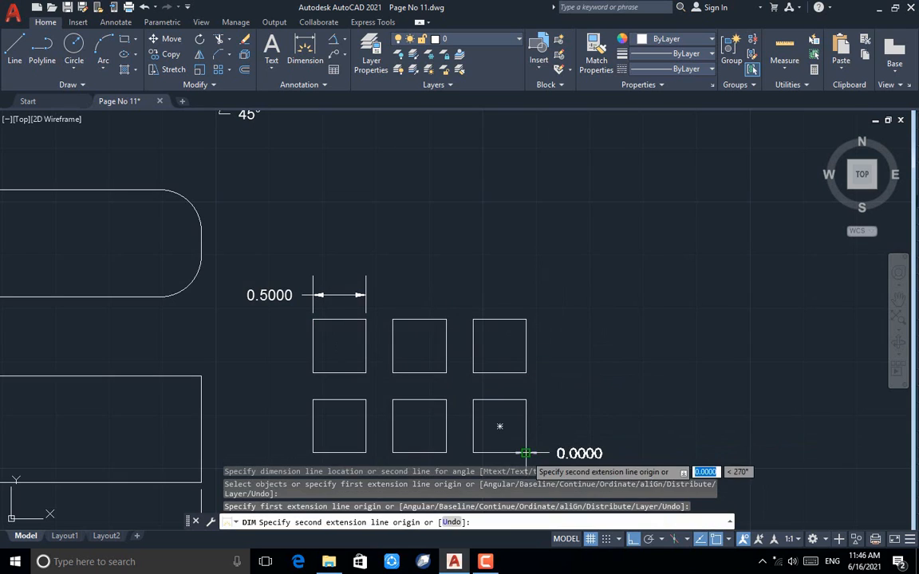
click(526, 372)
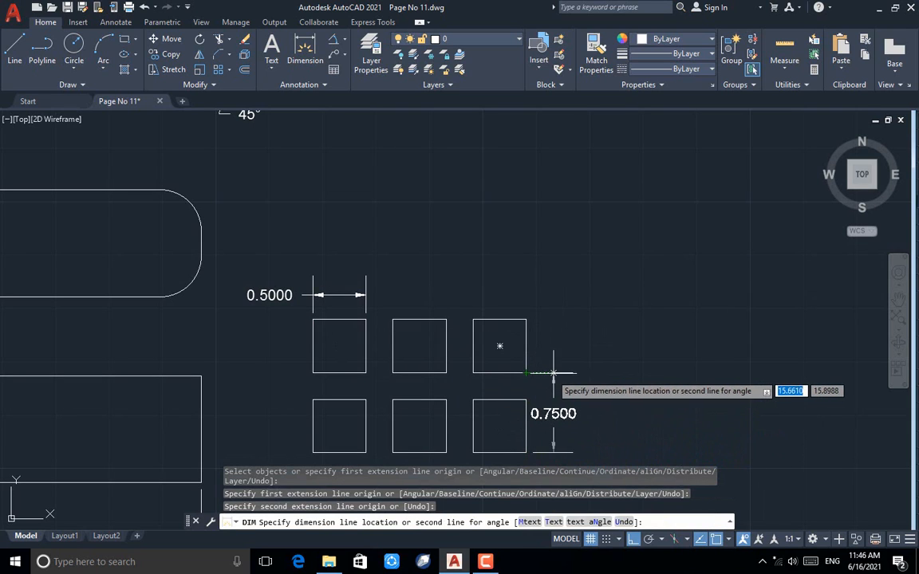
click(553, 375)
key(Return)
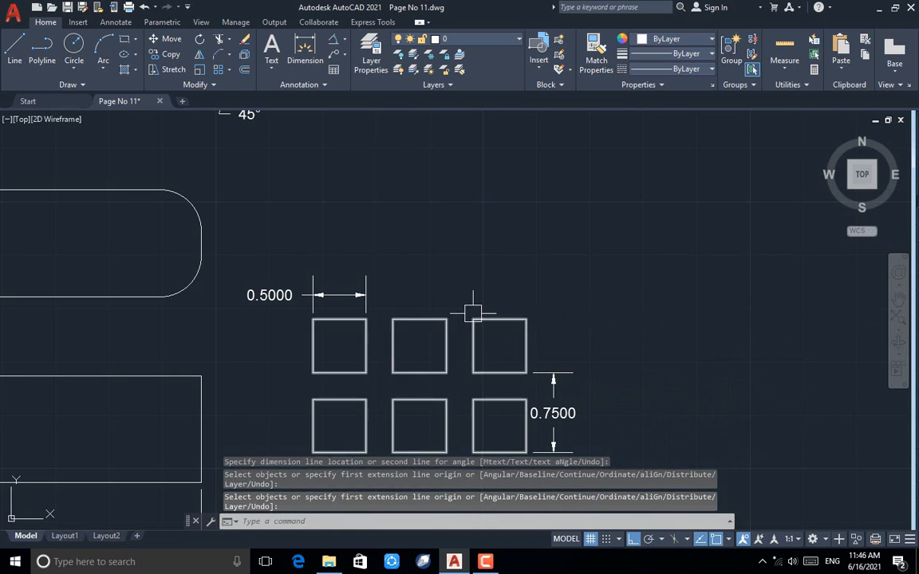
Draw a circle of radius 0.75 above the array of squares, to the right of the chamfered rectangle
scroll(409, 288, down, 4)
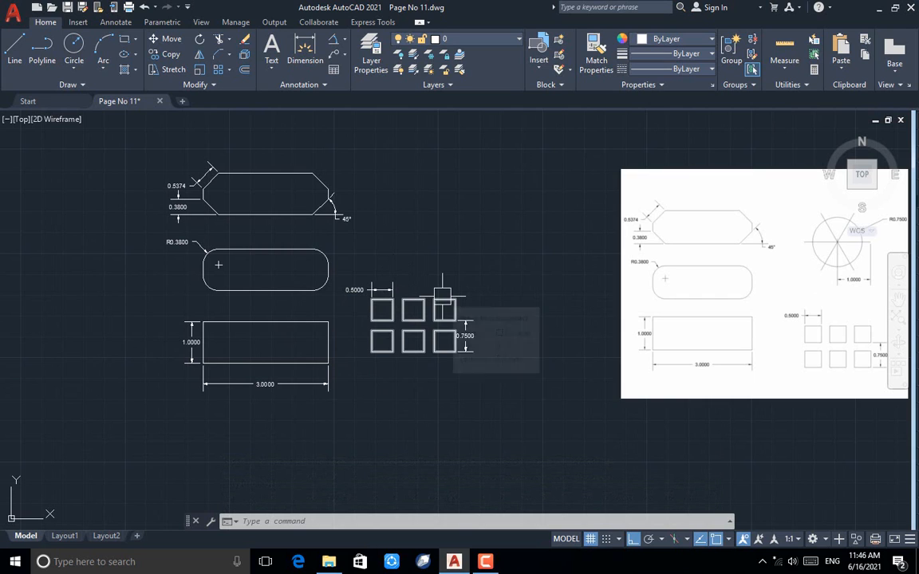
click(70, 49)
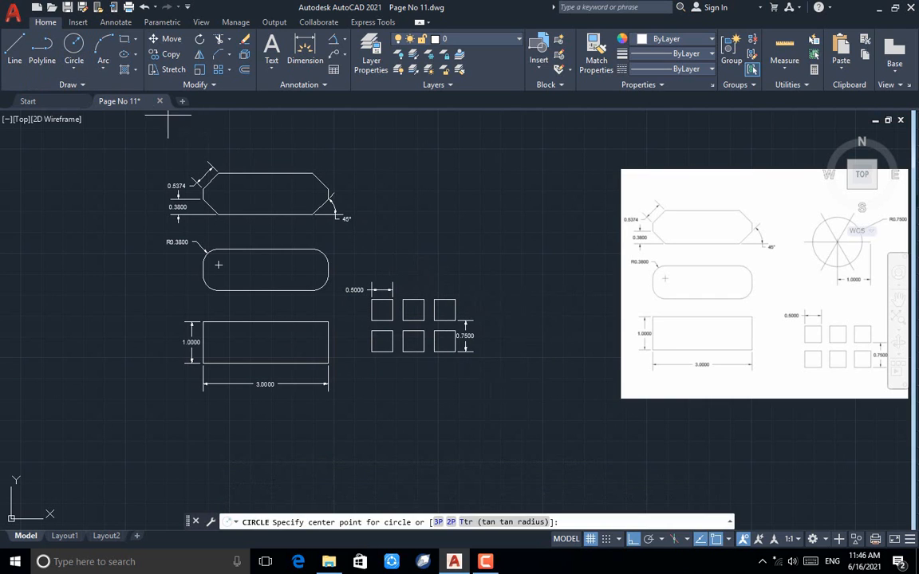
click(442, 199)
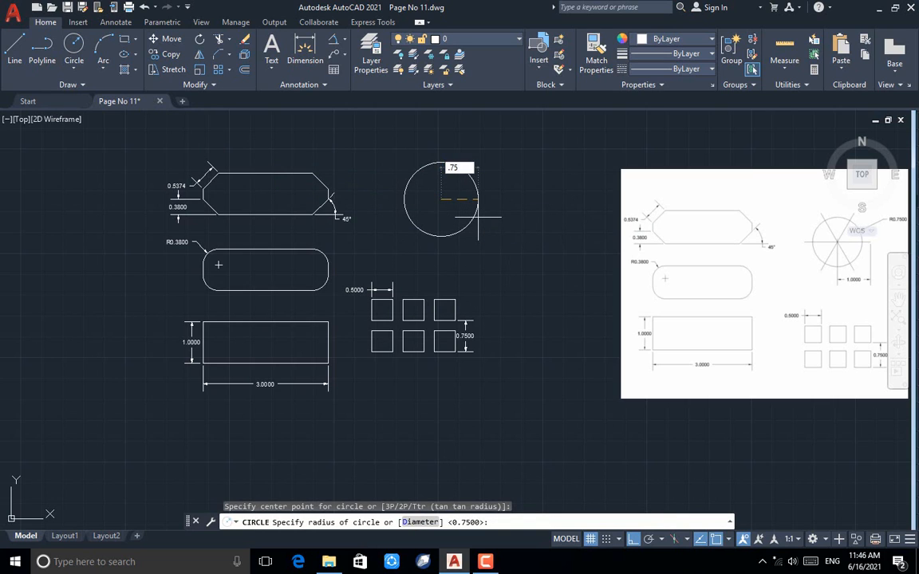
key(Return)
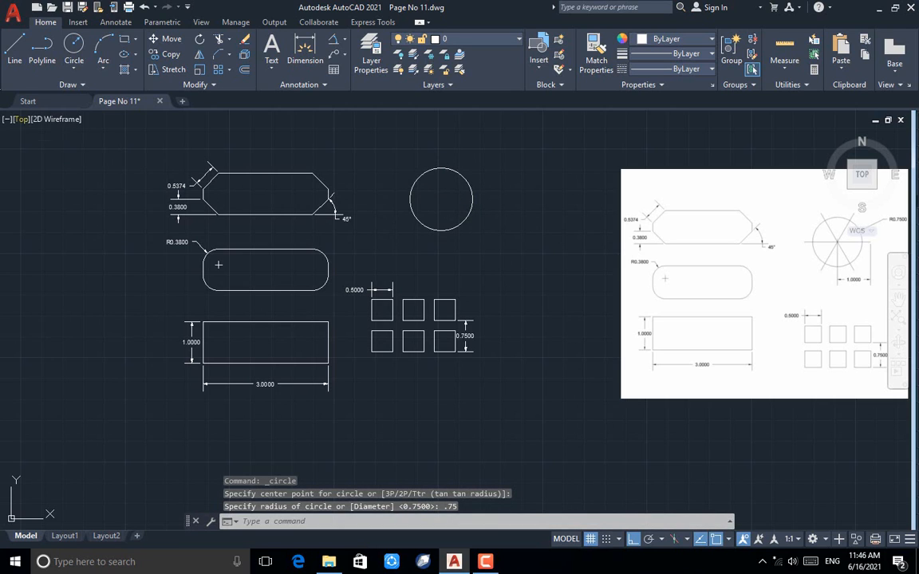
Draw a horizontal line 1 unit long from the circle's center to the right
click(8, 46)
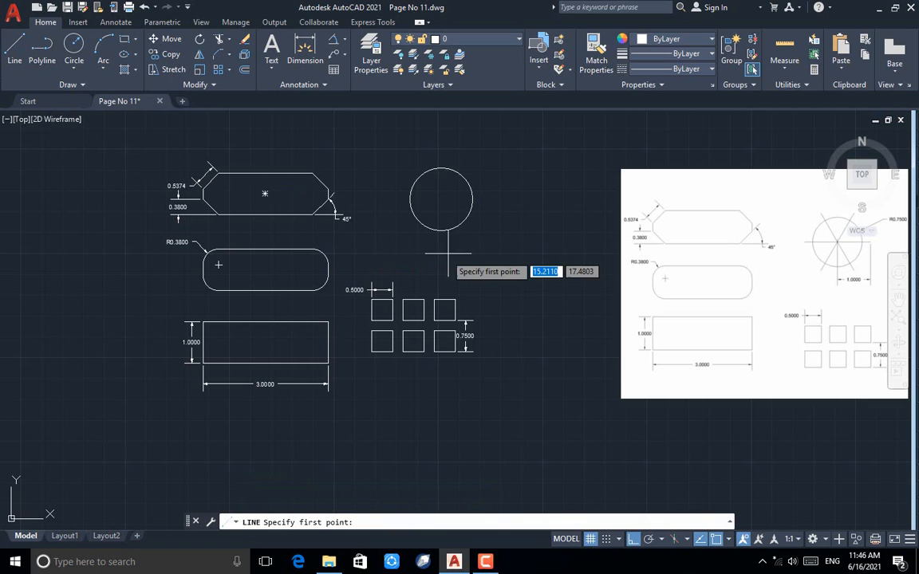
click(442, 198)
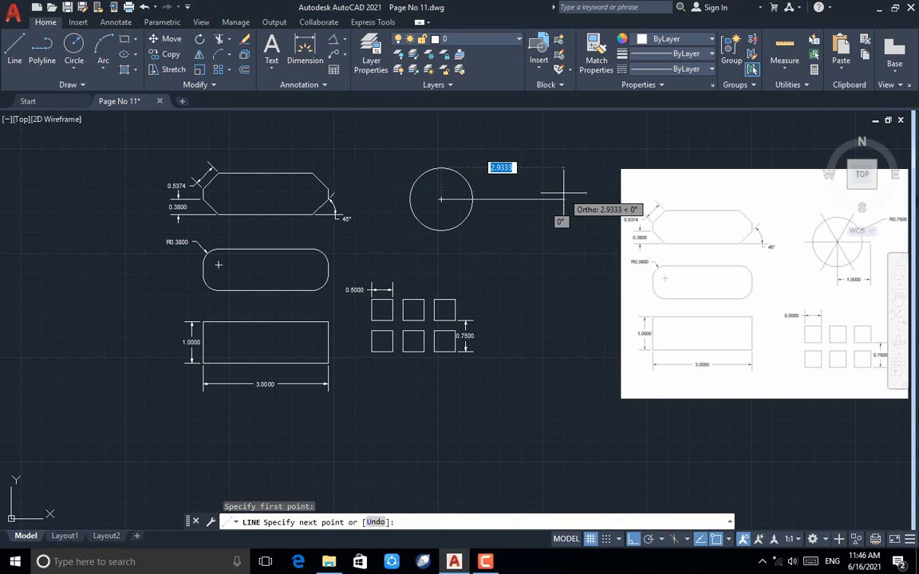
text(1)
key(Return)
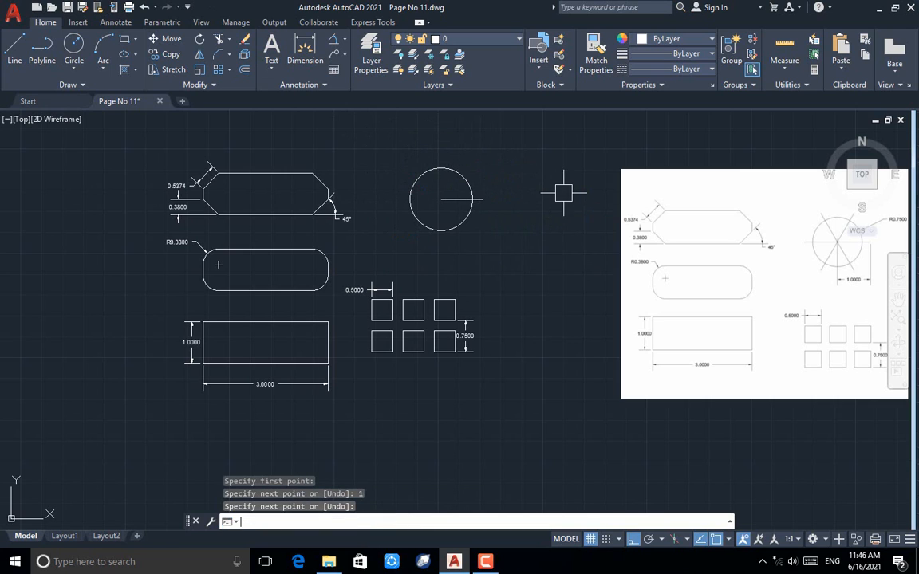
key(Return)
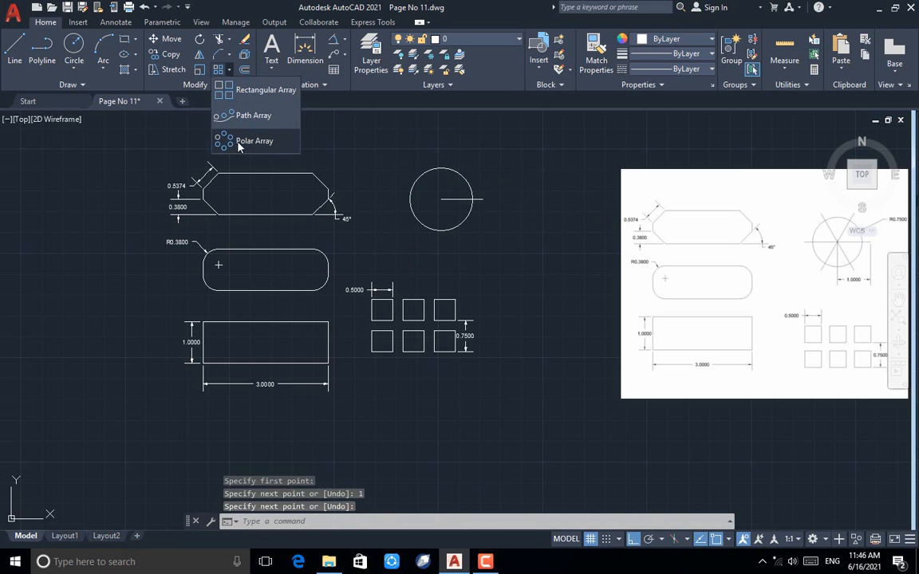
Create a polar array of the horizontal line around the circle's center with 6 items filling 360 degrees
click(240, 140)
click(455, 199)
key(Return)
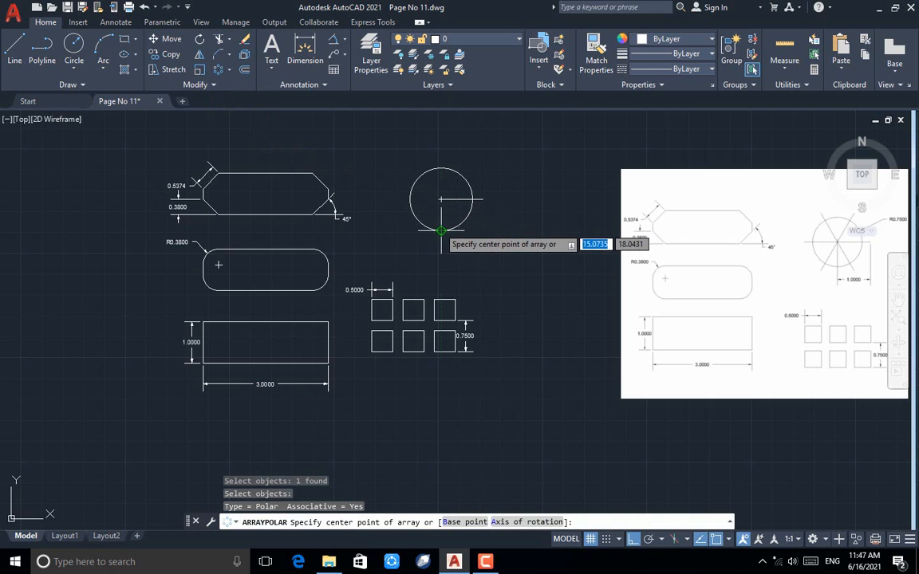
click(441, 199)
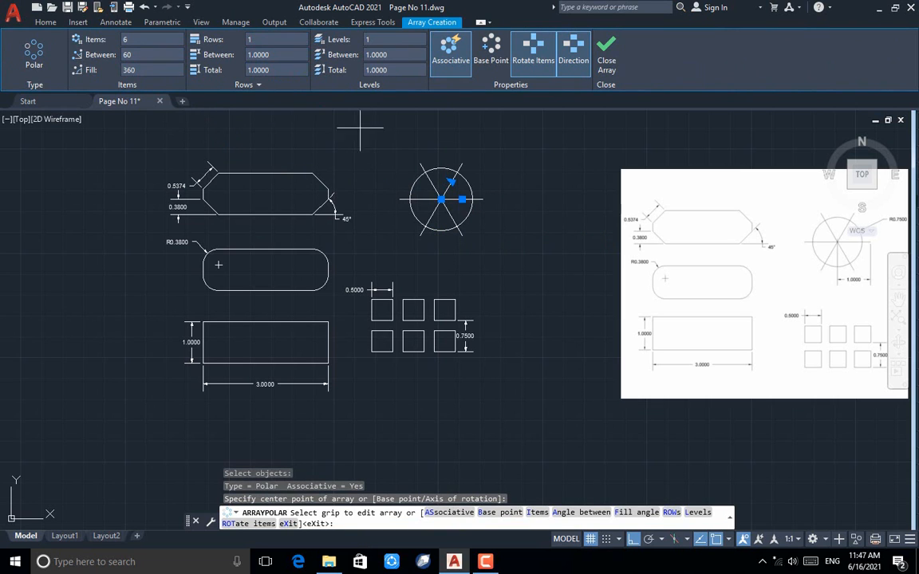
key(Escape)
key(Escape)
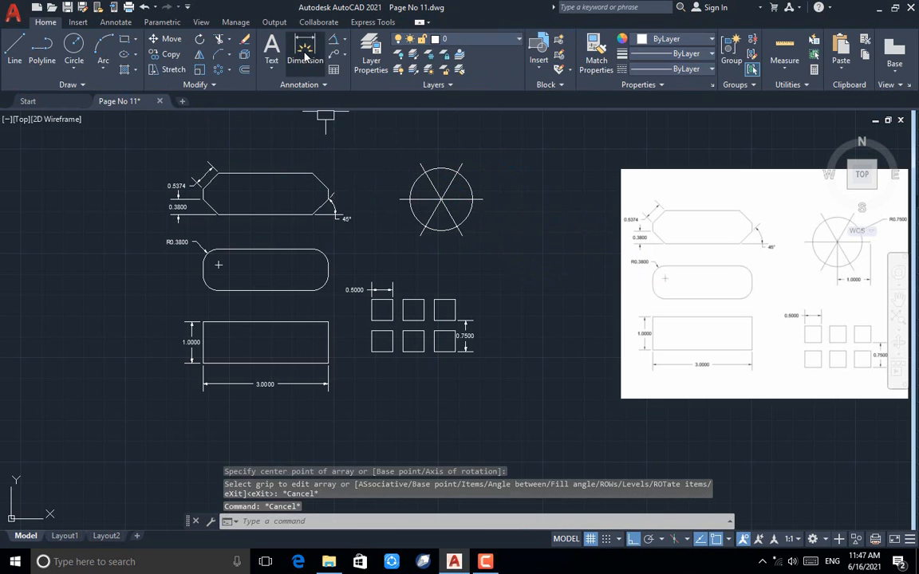
Add a linear dimension from the circle's center to the right end of the horizontal spoke, placed below the circle
click(306, 54)
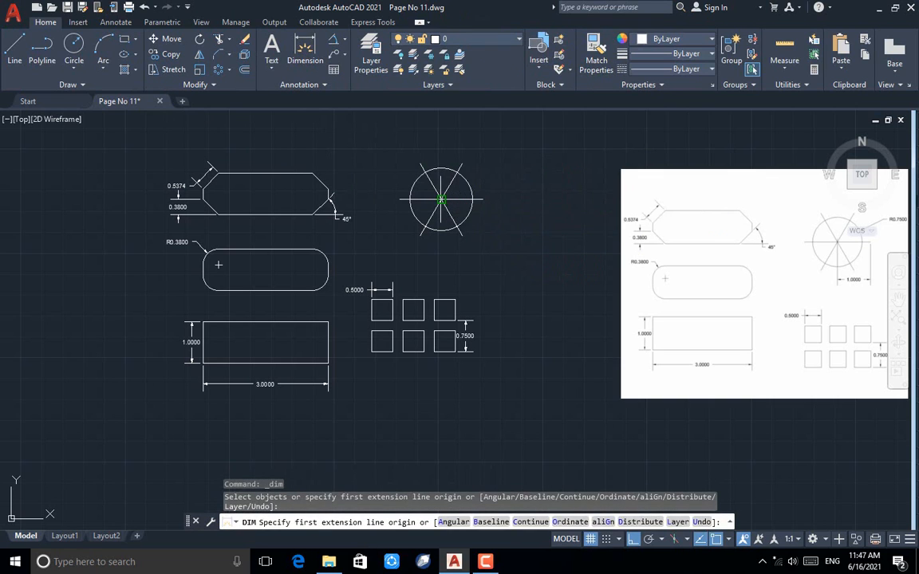
click(441, 199)
click(485, 200)
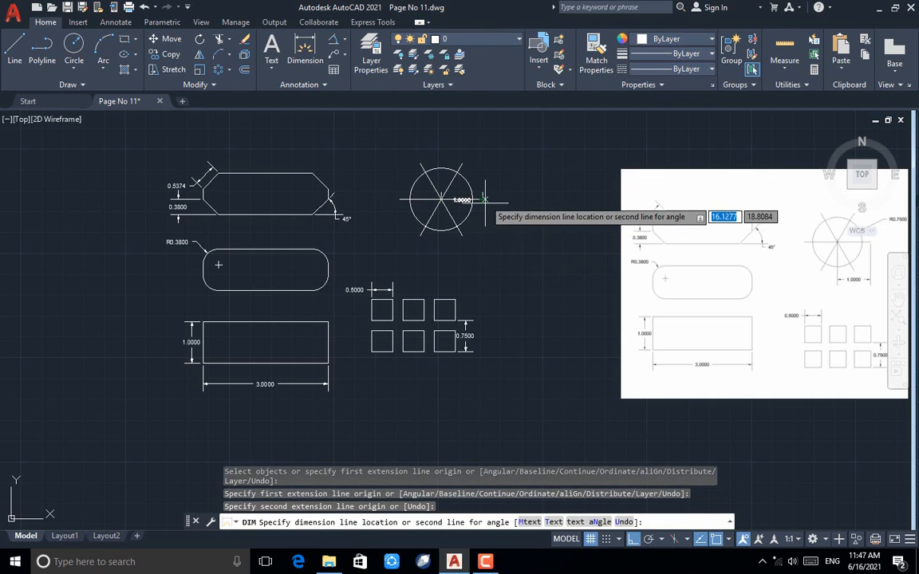
click(482, 245)
key(Return)
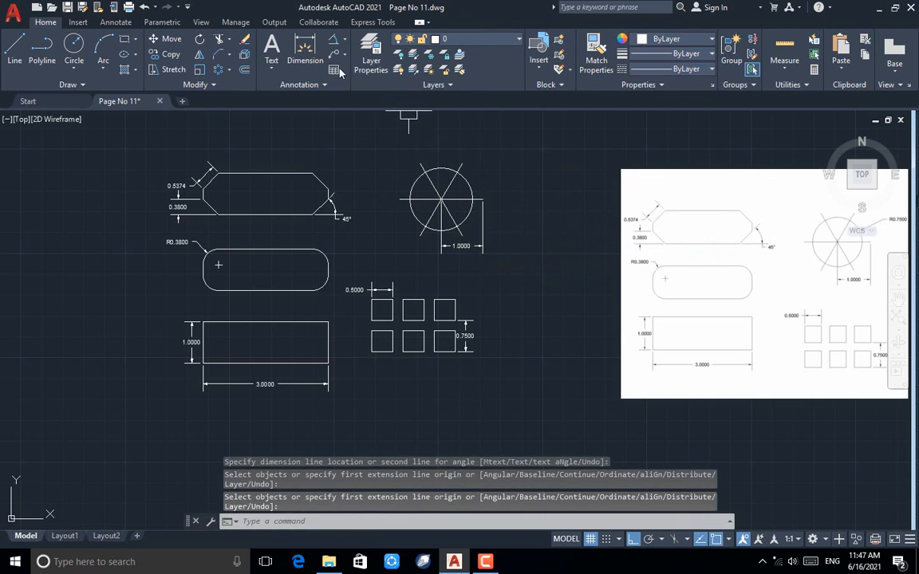
Add a radius dimension to the circle, with its text outside at the upper right
click(346, 42)
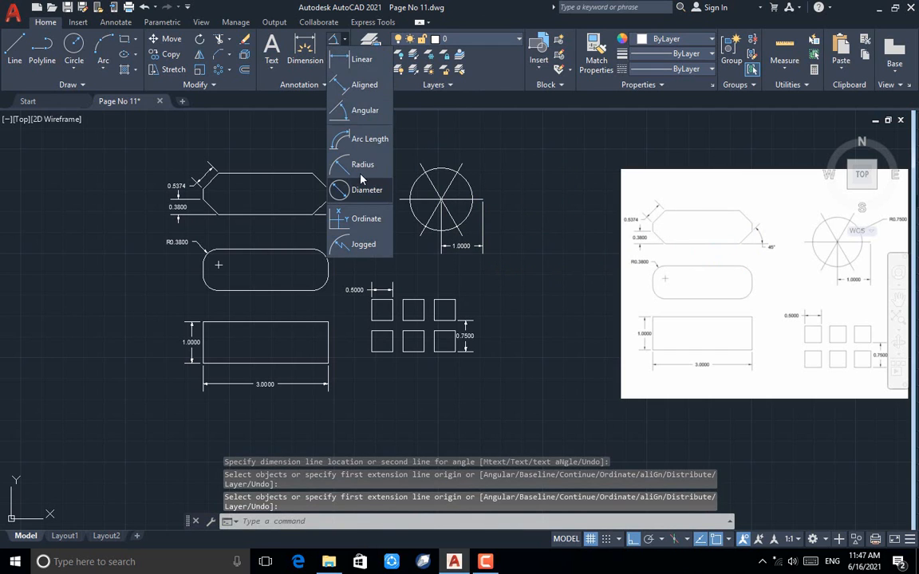
click(362, 168)
click(470, 187)
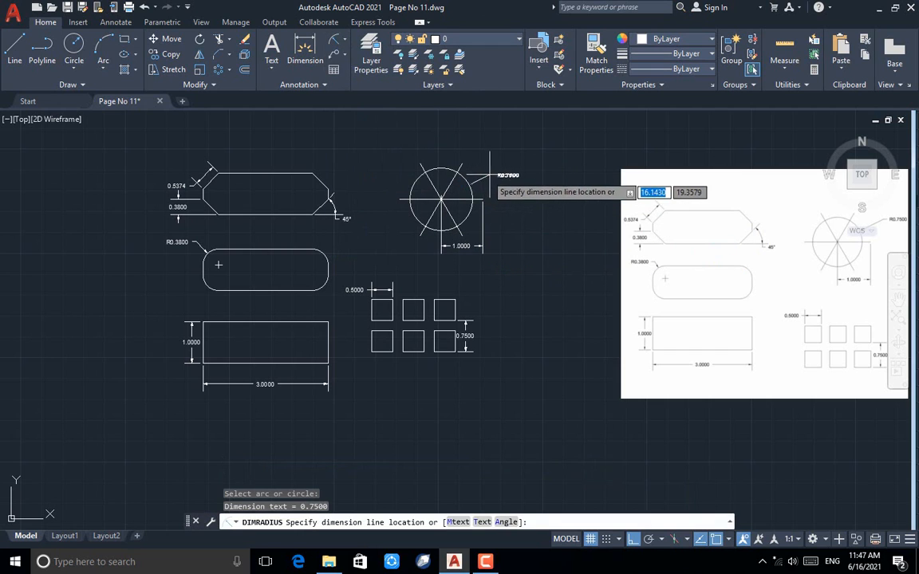
click(490, 174)
key(Escape)
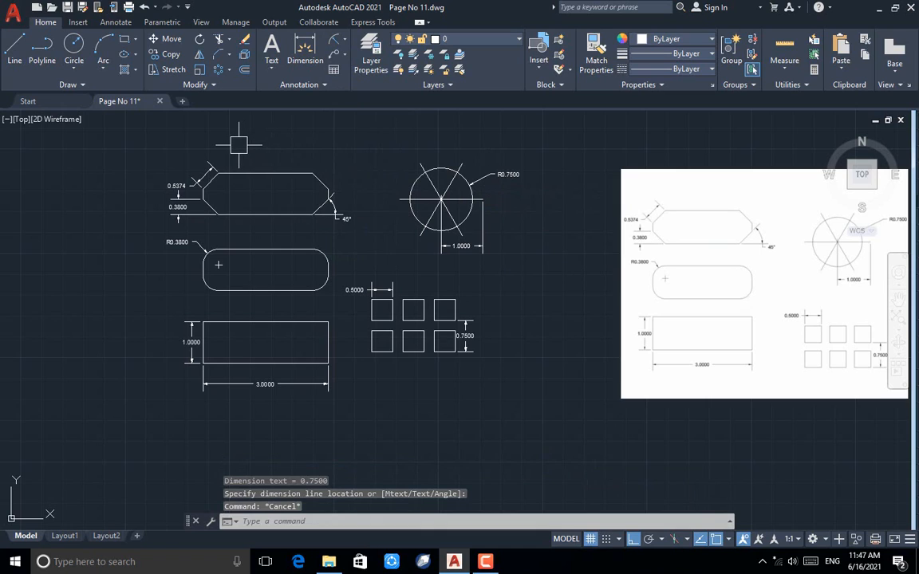